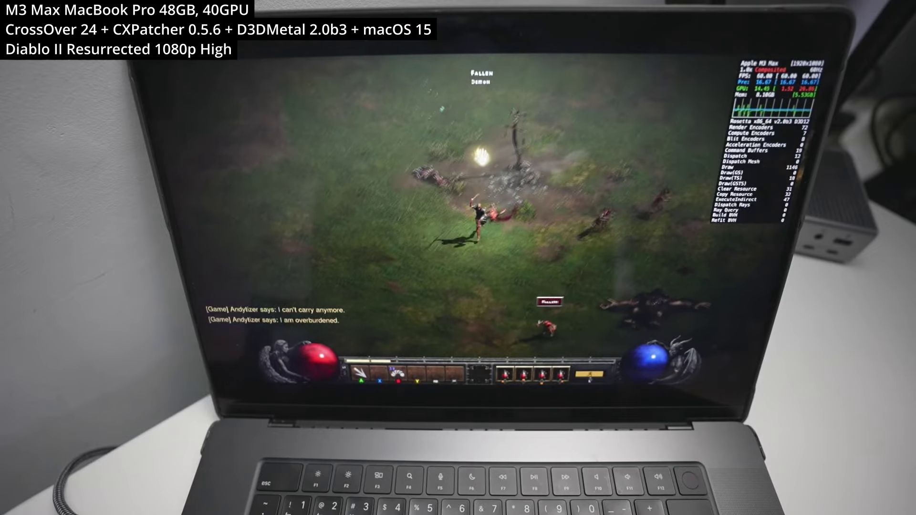
- Examine the skill tree and the video quality options in the game's menu, and return to gameplay
key(i)
key(t)
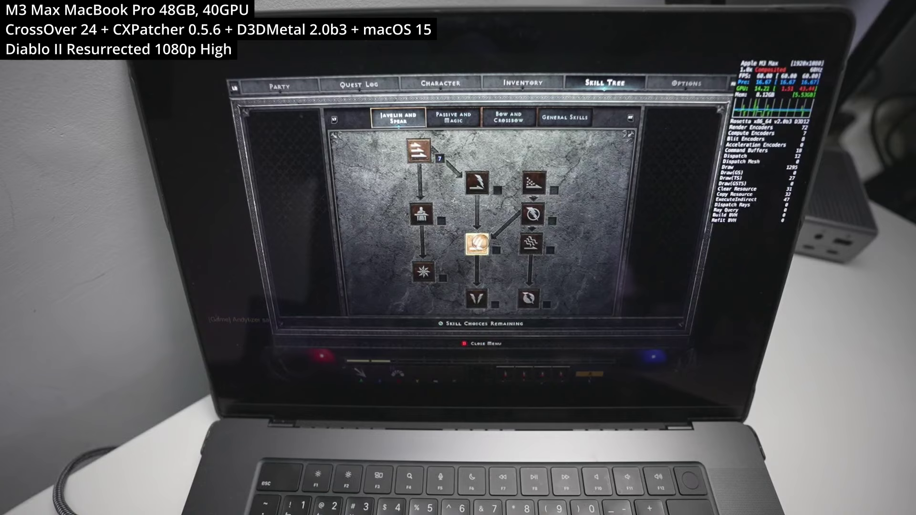
key(Escape)
key(Up)
key(Return)
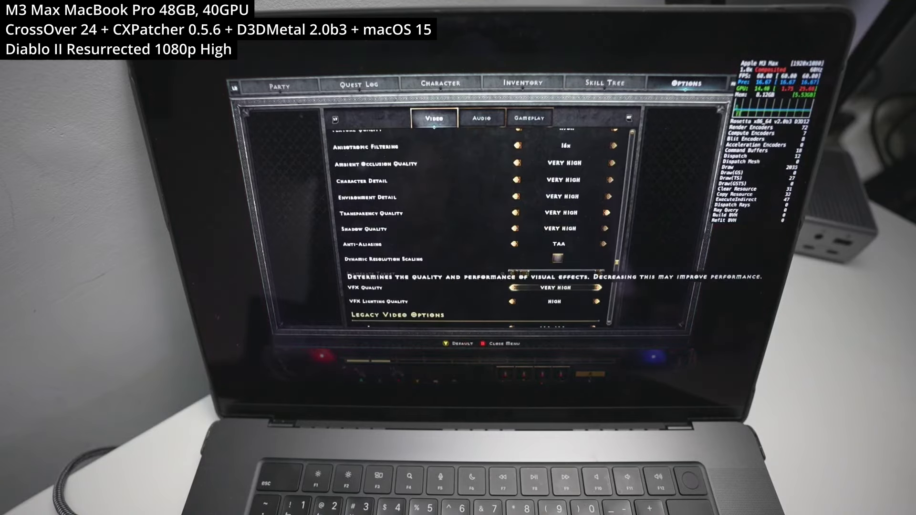
key(Escape)
key(Escape)
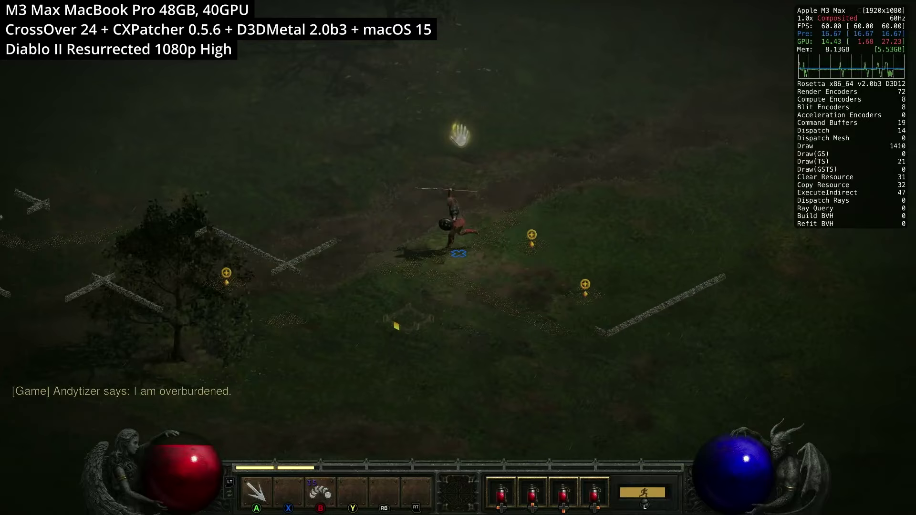
- Use a Scroll of Town Portal from the inventory and enter the portal it creates
key(i)
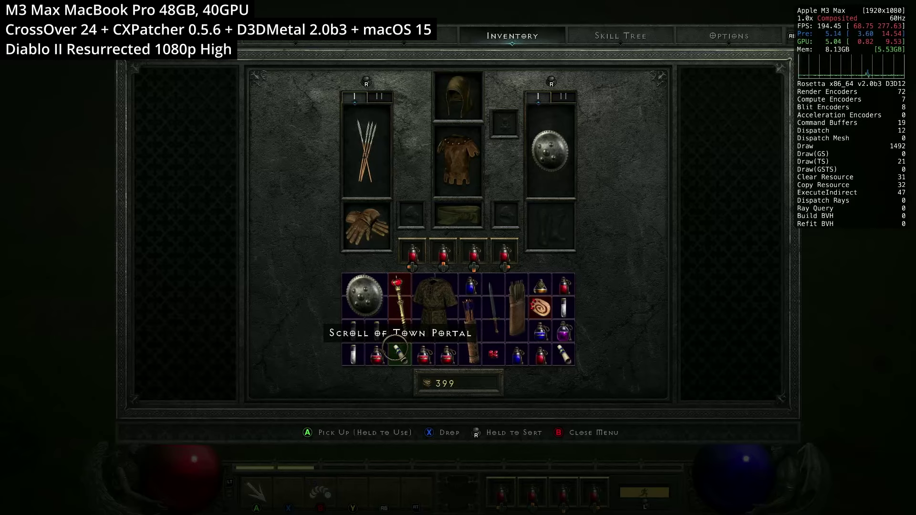
right_click(398, 350)
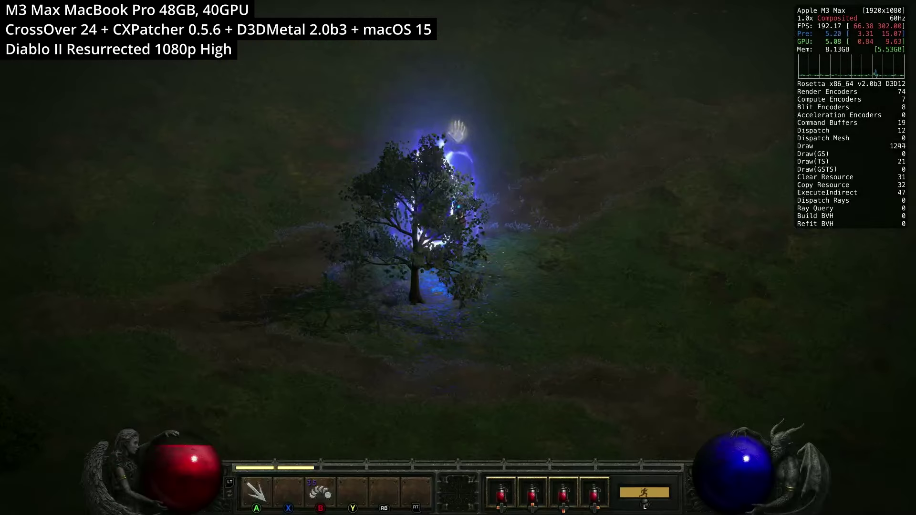
click(459, 135)
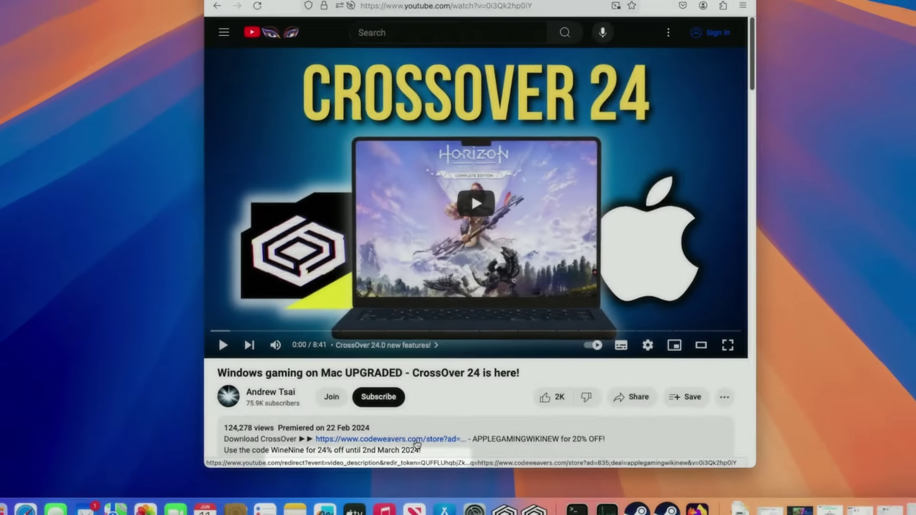
- Open the CodeWeavers store from the video description's link and apply the promo code APPLEGAMINGWIKINEW
click(373, 458)
scroll(712, 176, down, 2)
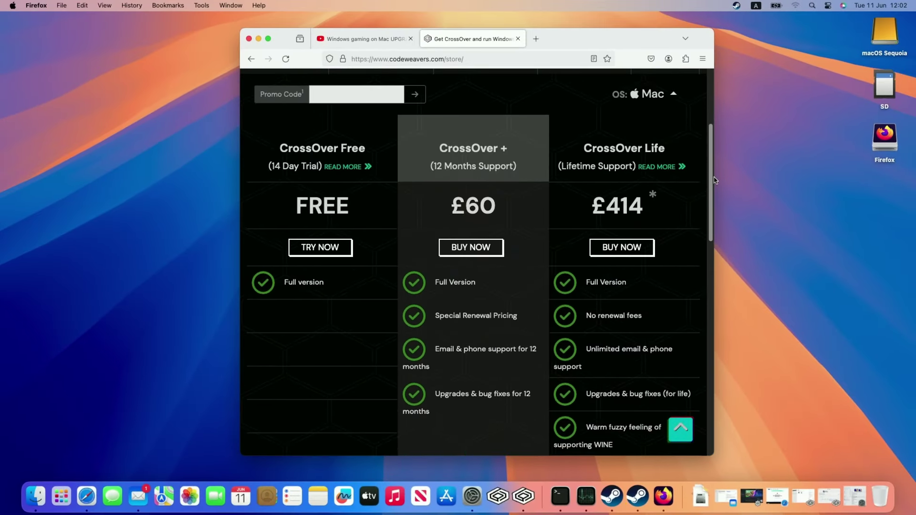
click(332, 88)
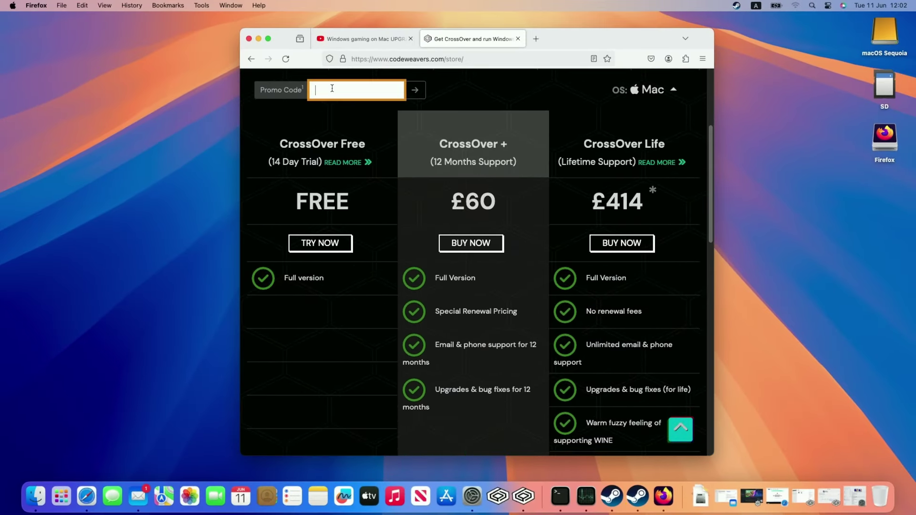
text(A)
key(Down)
key(Return)
click(416, 90)
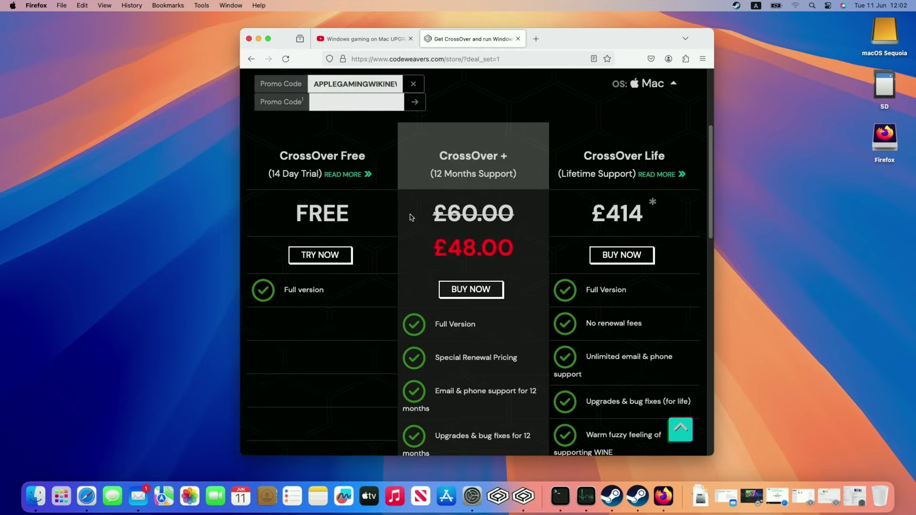
- Check the CrossOver + plan's price with the promo code applied
drag(421, 239, 522, 249)
click(503, 224)
drag(432, 162, 459, 154)
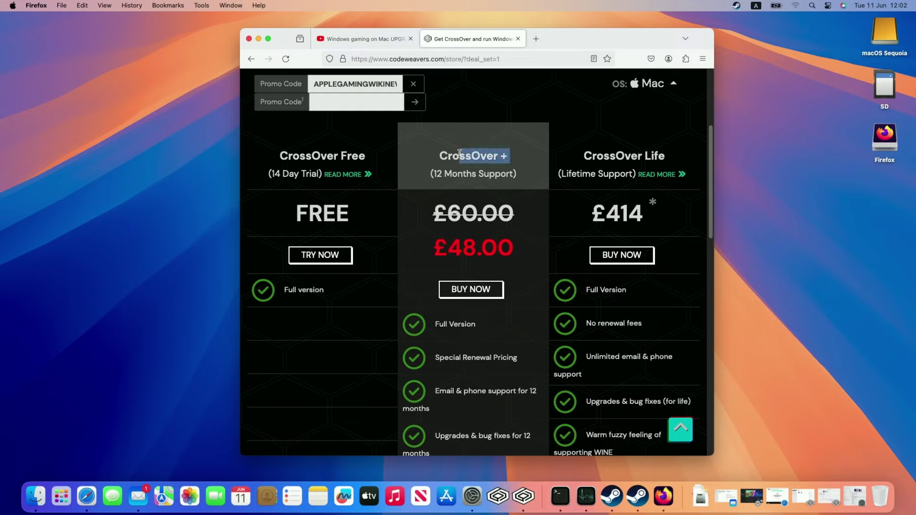
click(441, 153)
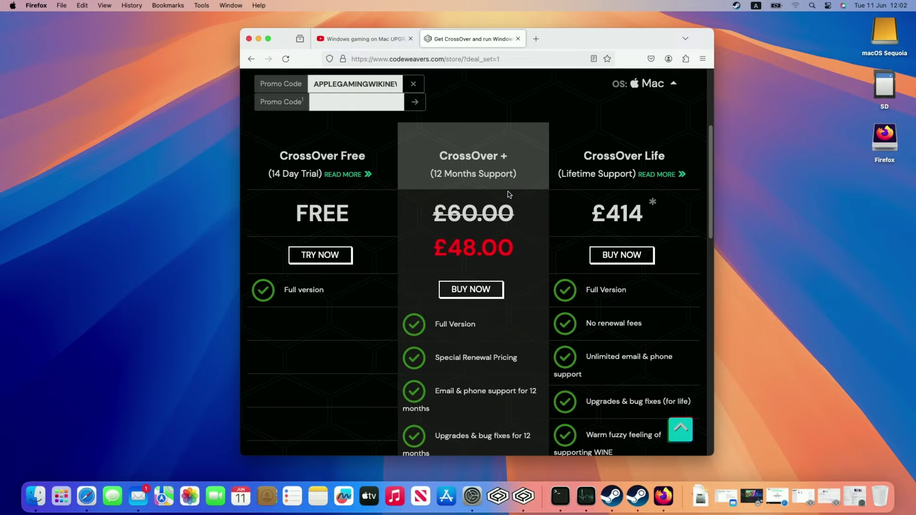
- Choose the CrossOver Free 14-day trial and go down its download page
drag(273, 154, 353, 183)
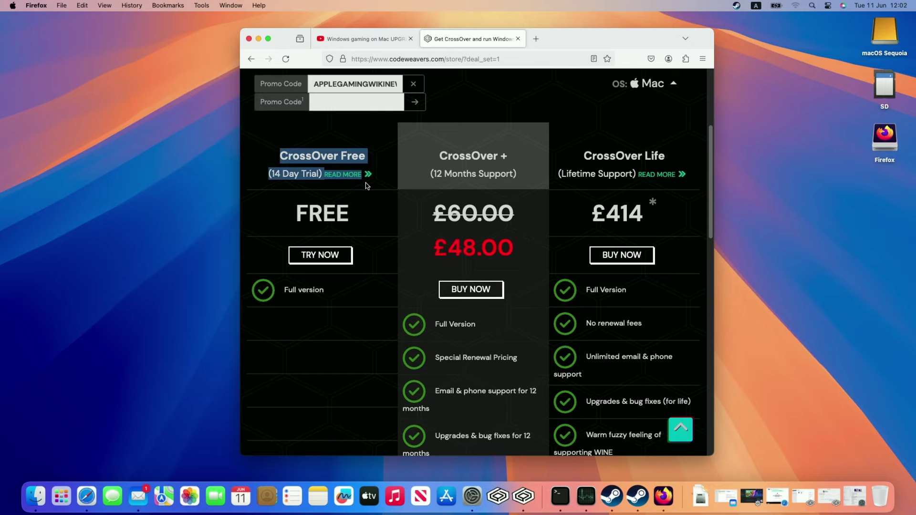
click(328, 159)
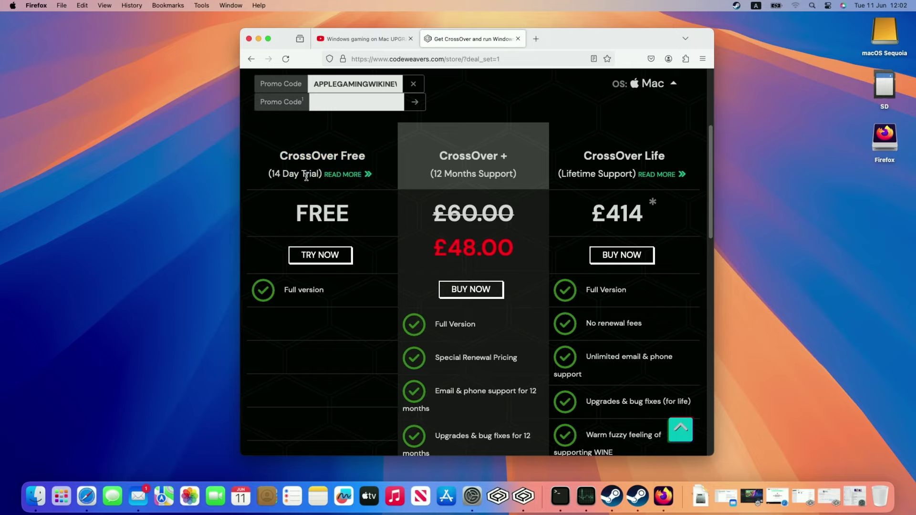
click(335, 260)
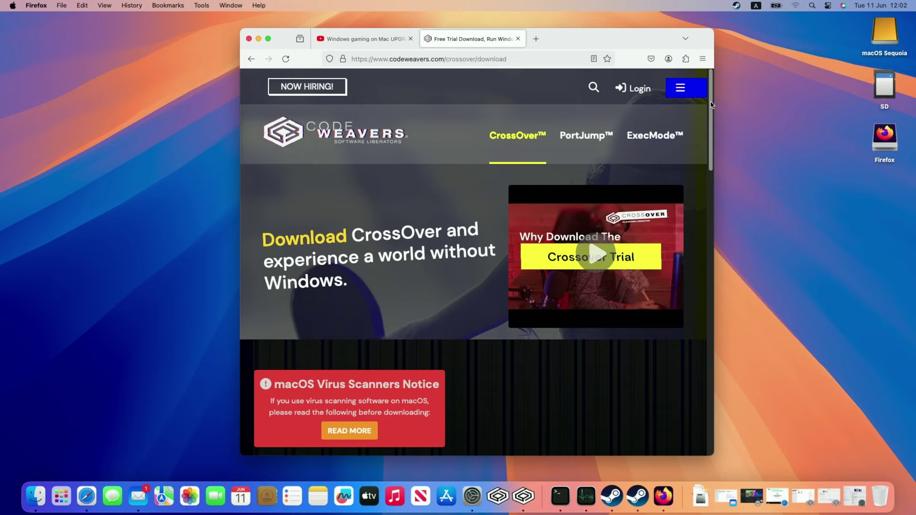
drag(711, 104, 700, 190)
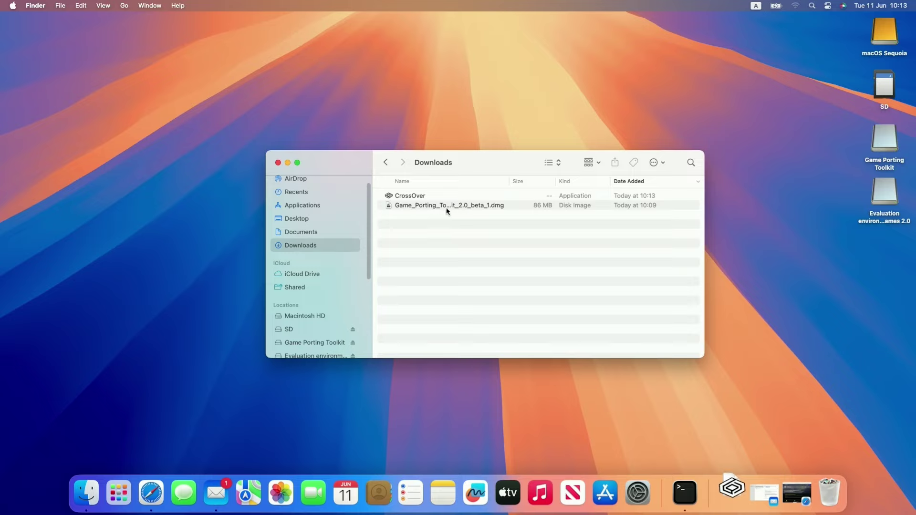
- Move CrossOver from Downloads to the Applications folder and launch it, agreeing to install Rosetta
click(430, 198)
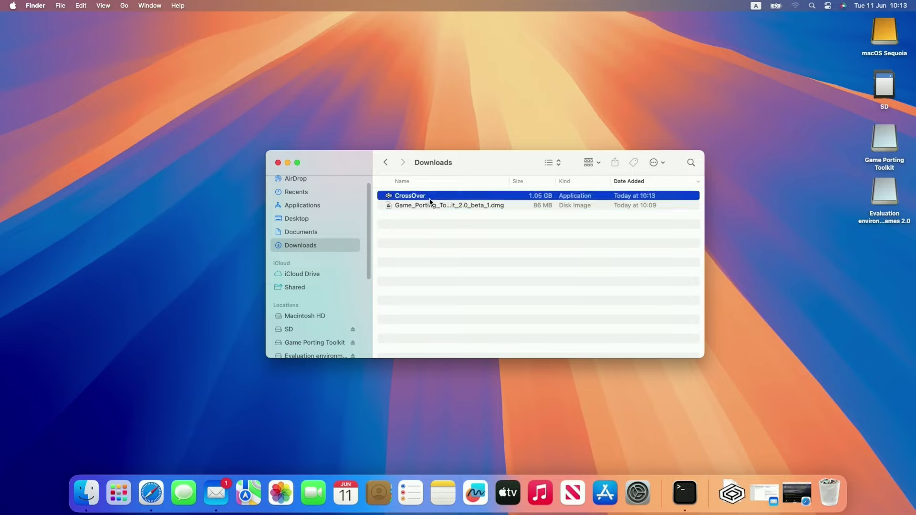
drag(415, 197, 503, 270)
double_click(507, 267)
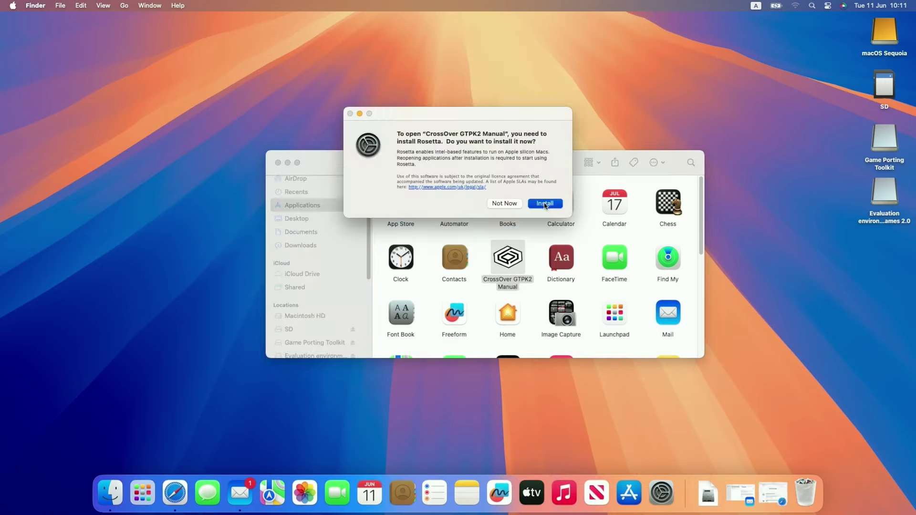
click(544, 203)
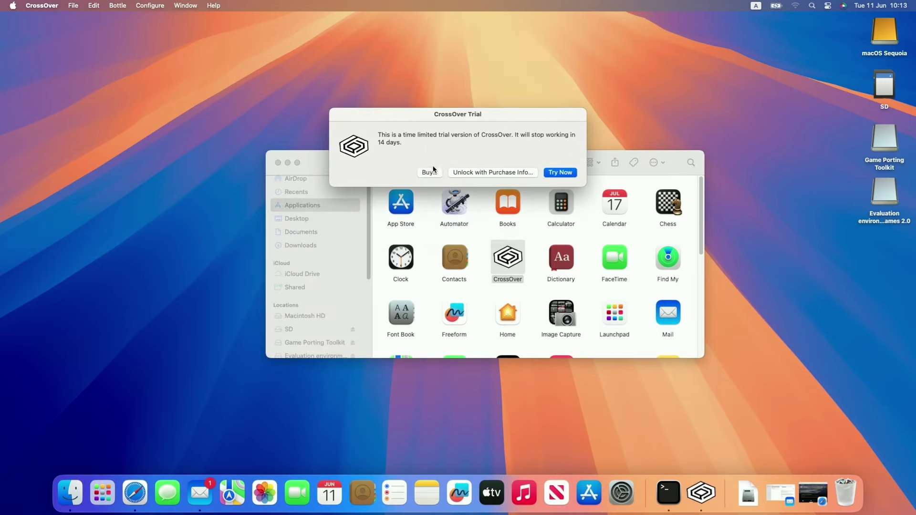
- Cancel the purchase unlock form, continue with the CrossOver trial version, and quit CrossOver
click(477, 173)
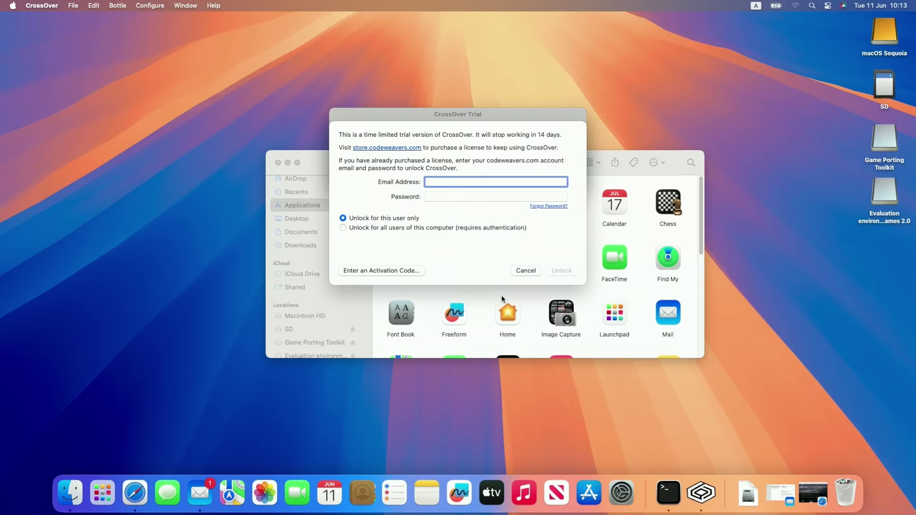
click(522, 275)
click(559, 175)
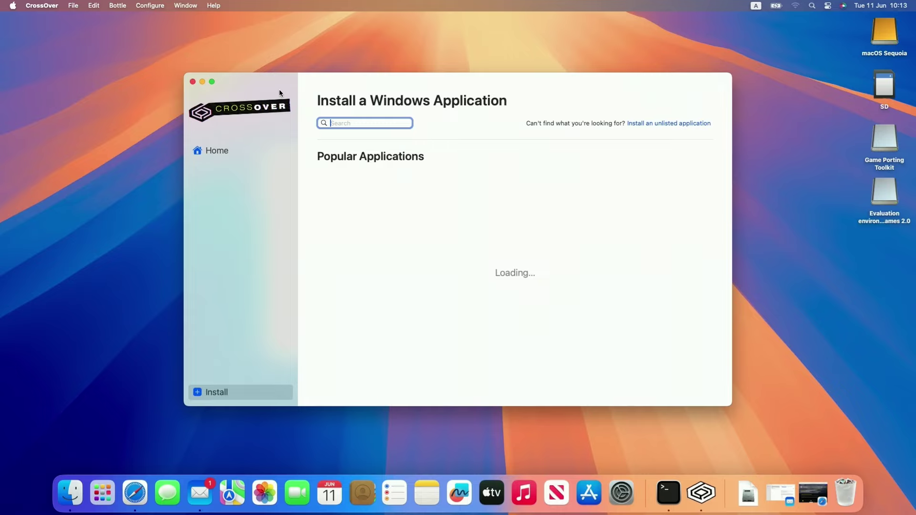
click(42, 5)
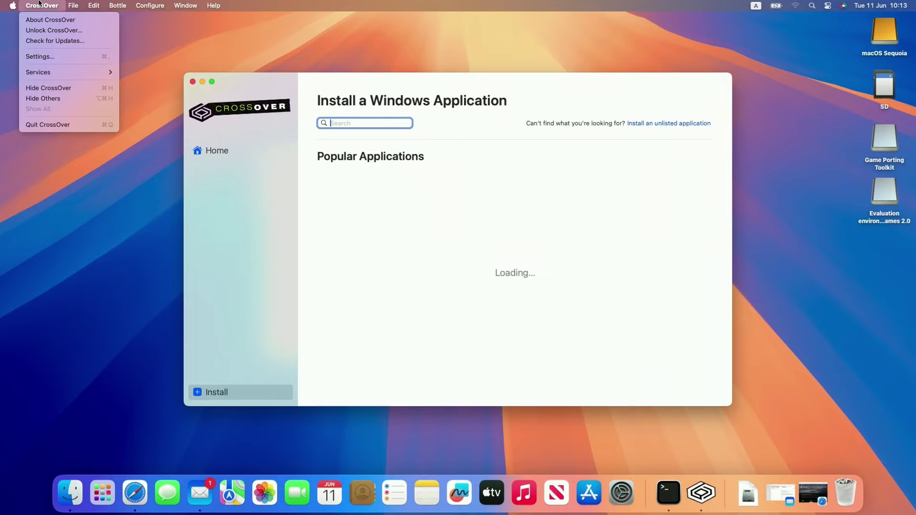
click(80, 126)
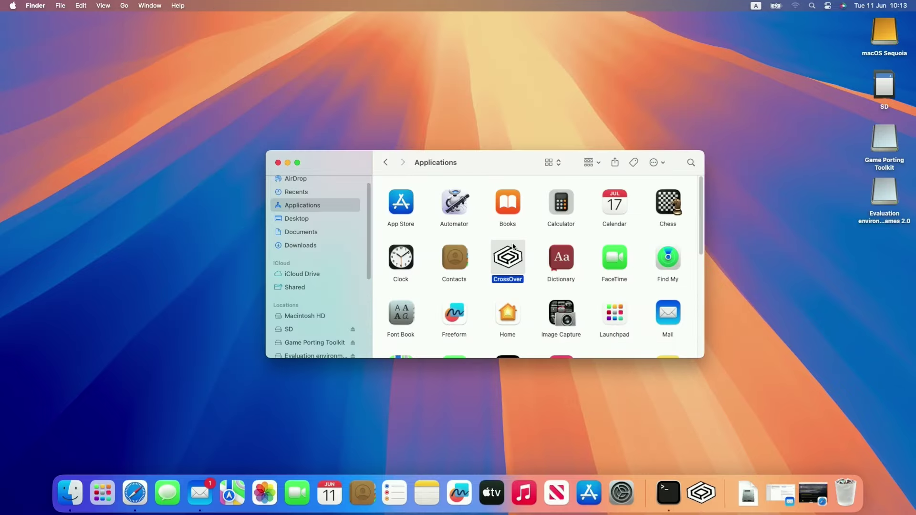
click(536, 242)
drag(537, 253, 509, 263)
click(527, 281)
click(522, 255)
click(536, 292)
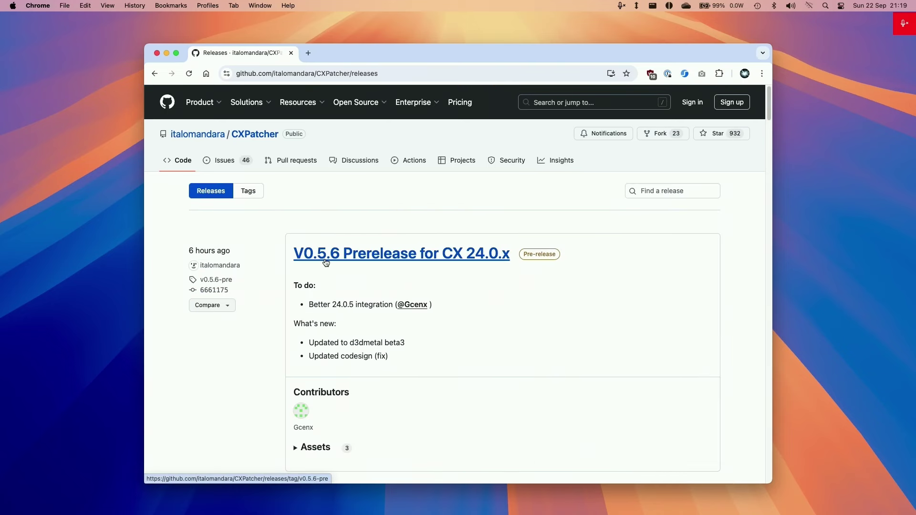
- Go back to the CXPatcher repository's main page on GitHub and open its list of releases
click(155, 74)
click(355, 71)
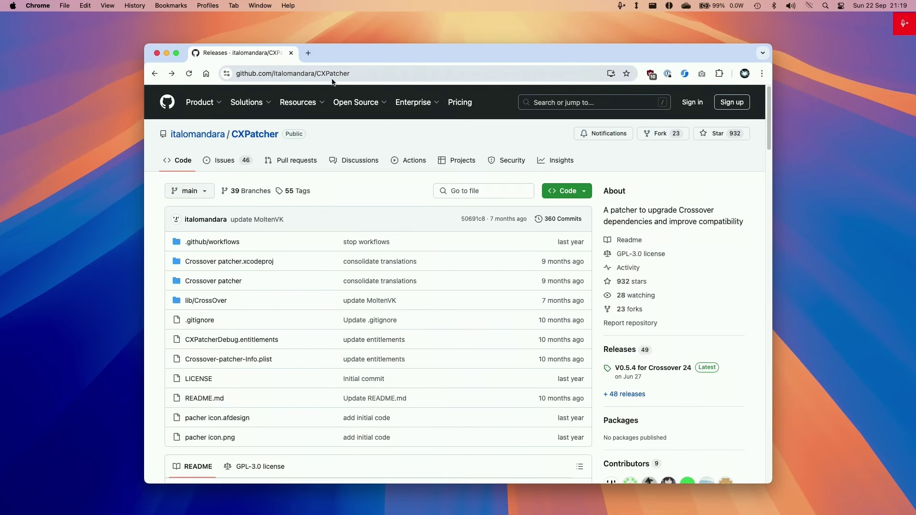
click(609, 353)
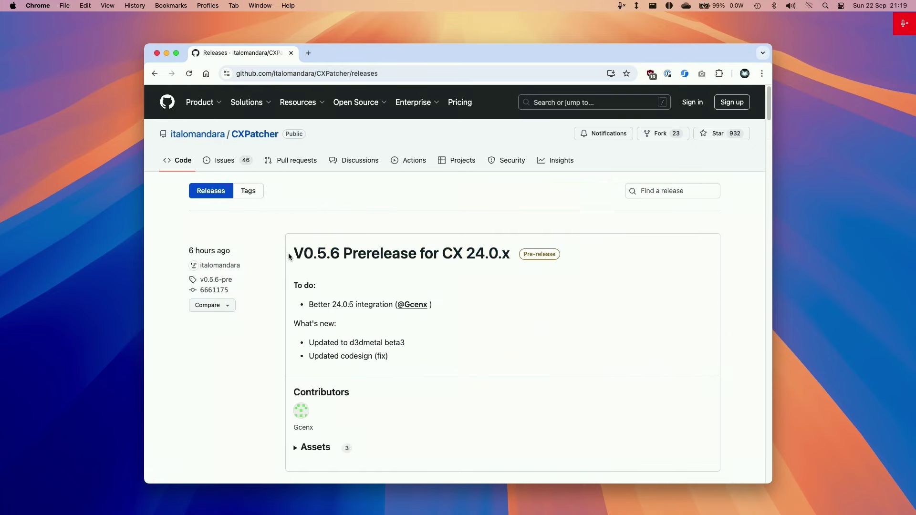
- Review the V0.5.6 Prerelease for CX 24.0.x notes and download CXPatcher.app.zip from that release's assets
drag(289, 257, 508, 262)
click(310, 275)
double_click(350, 342)
click(411, 343)
scroll(637, 188, down, 5)
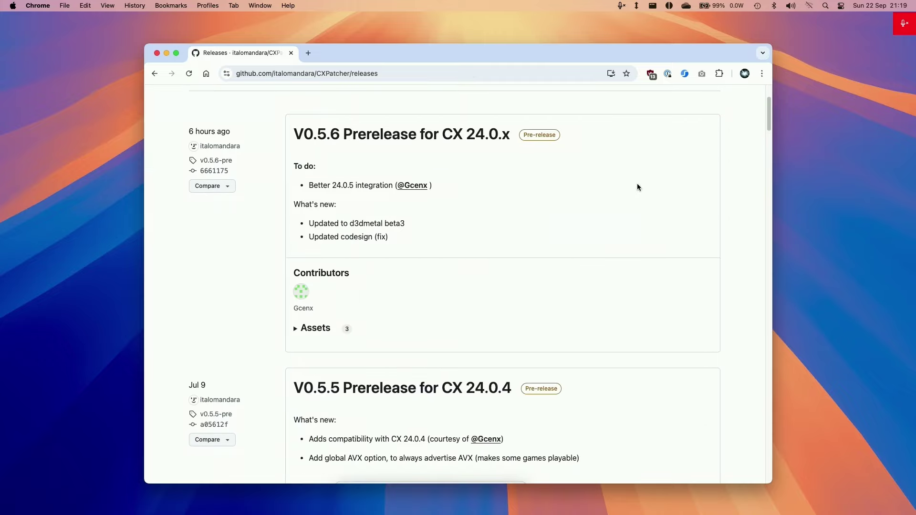
click(296, 329)
click(330, 353)
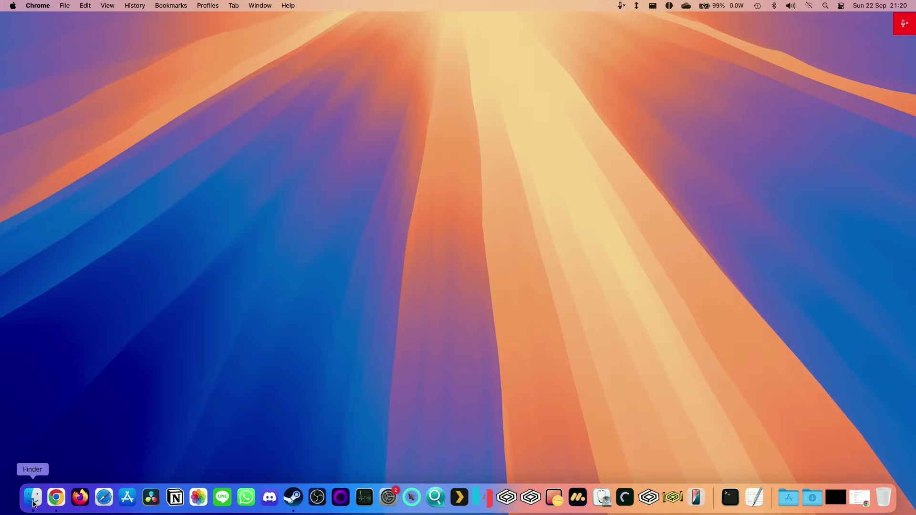
- Extract CXPatcher.app.zip in the Downloads folder and move the CXPatcher app to Applications
click(32, 497)
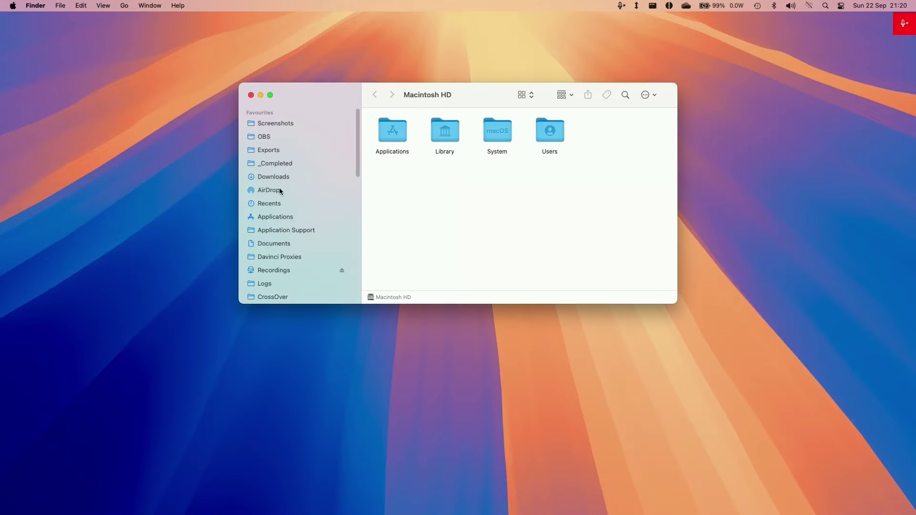
click(281, 176)
click(405, 210)
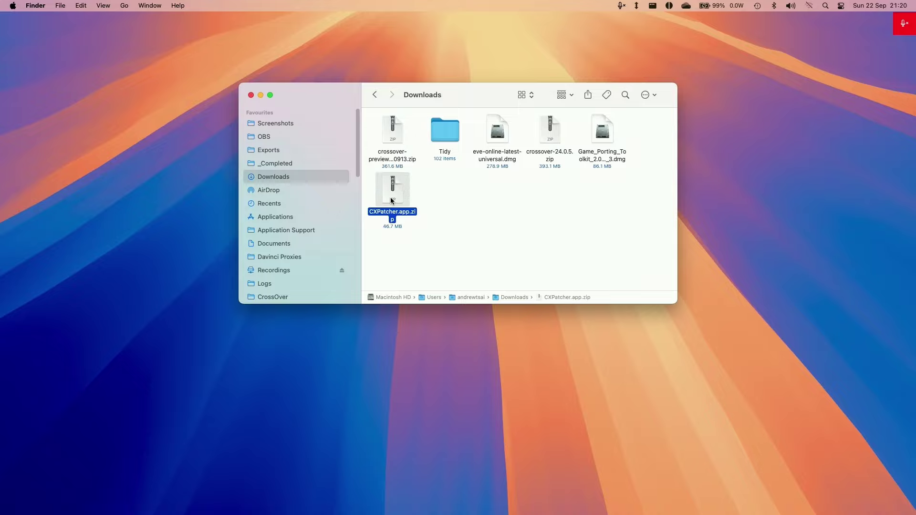
double_click(392, 200)
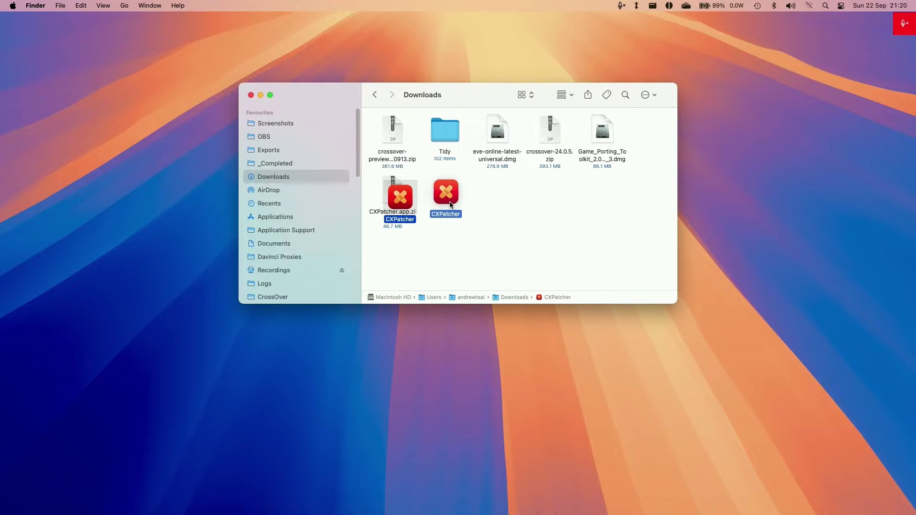
drag(450, 205, 325, 220)
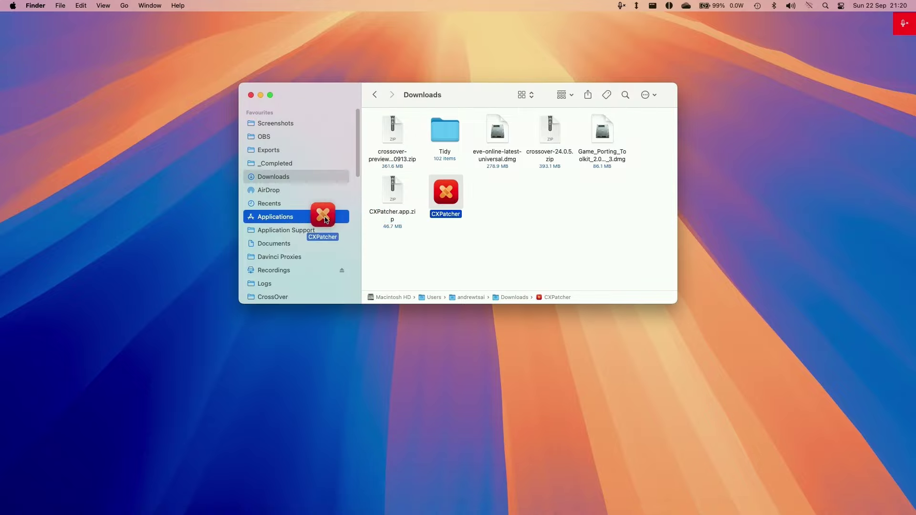
drag(325, 220, 325, 220)
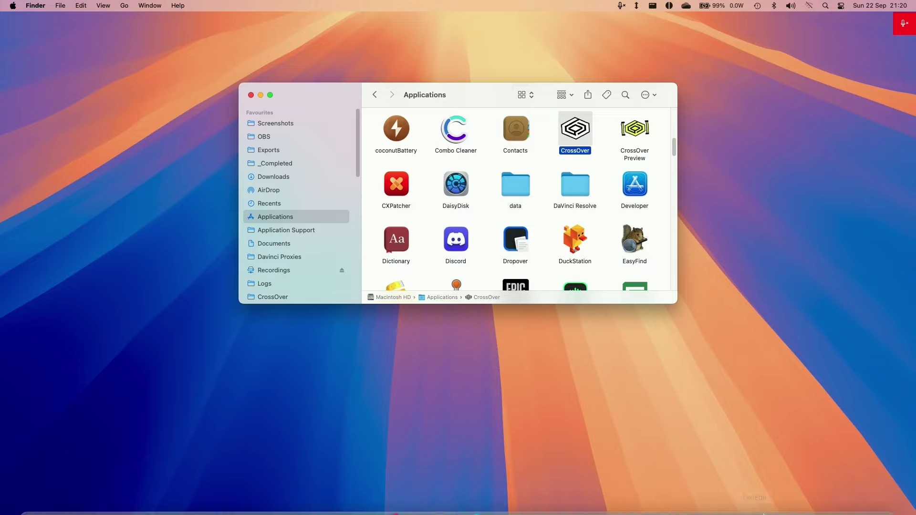
mouse_move(650, 509)
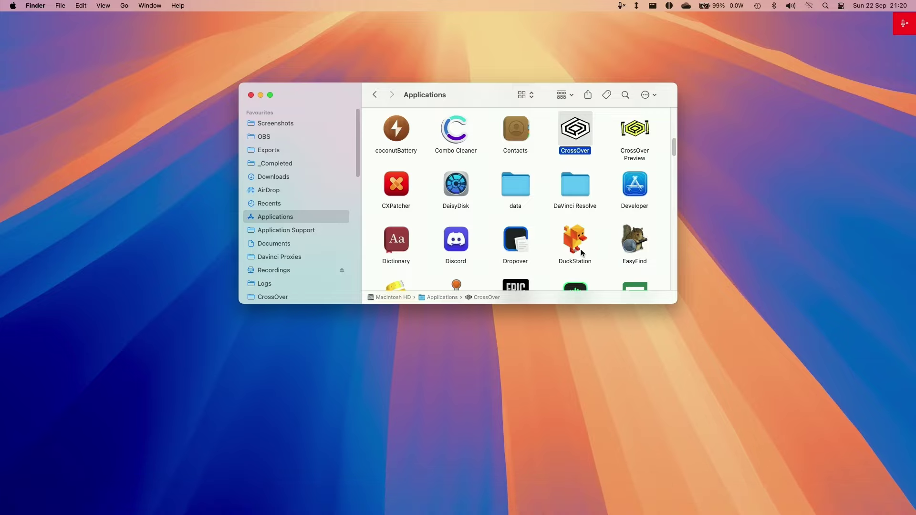
double_click(393, 191)
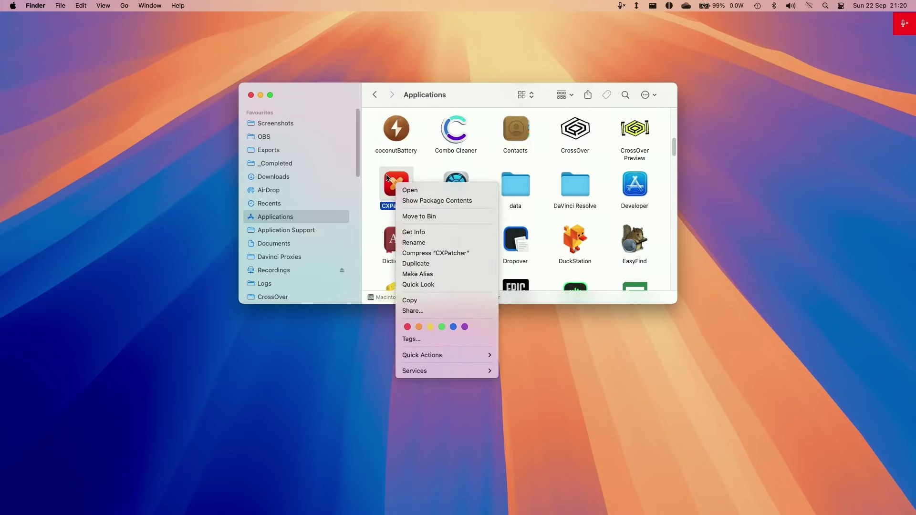
click(184, 101)
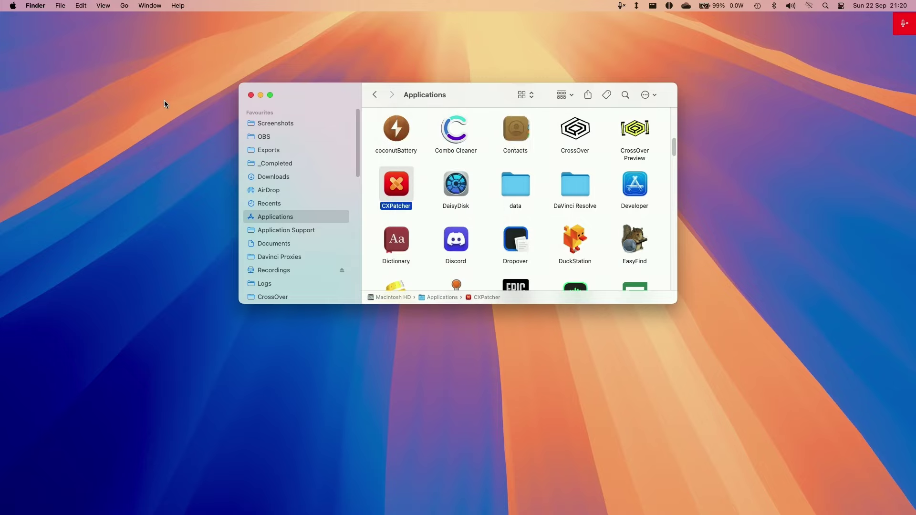
- Allow the blocked CXPatcher app to open anyway from the Security section of Privacy & Security in System Settings
click(13, 5)
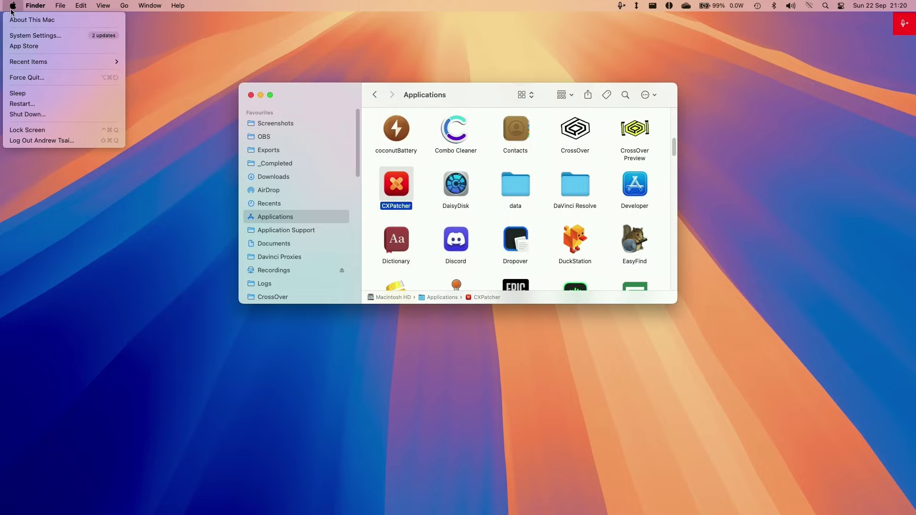
click(14, 36)
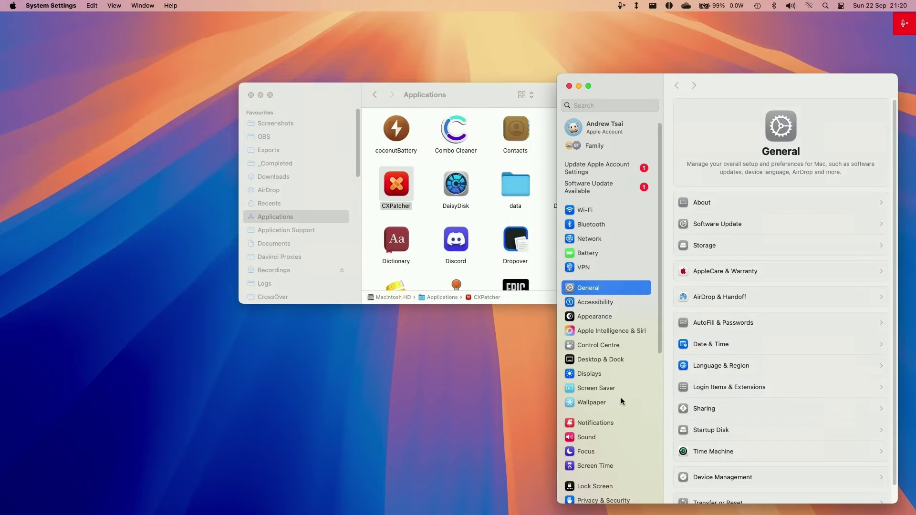
scroll(622, 401, down, 5)
click(618, 381)
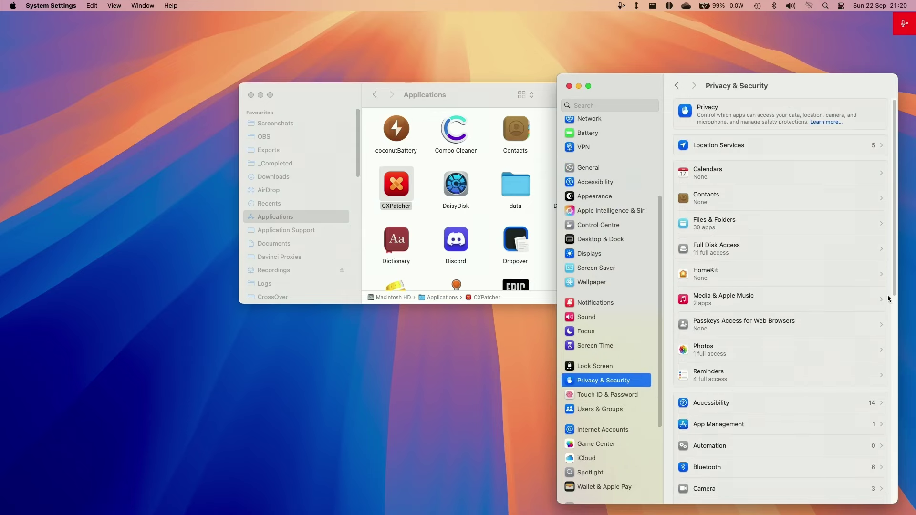
scroll(889, 298, down, 10)
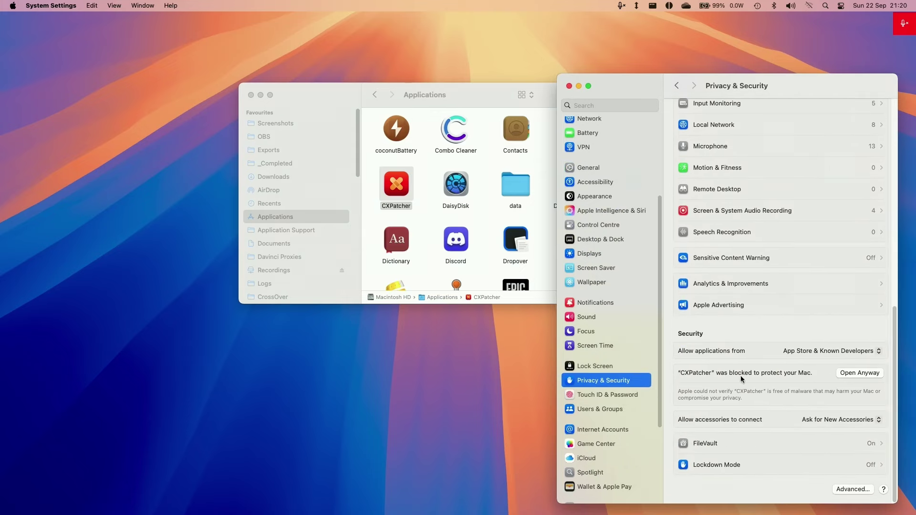
click(854, 373)
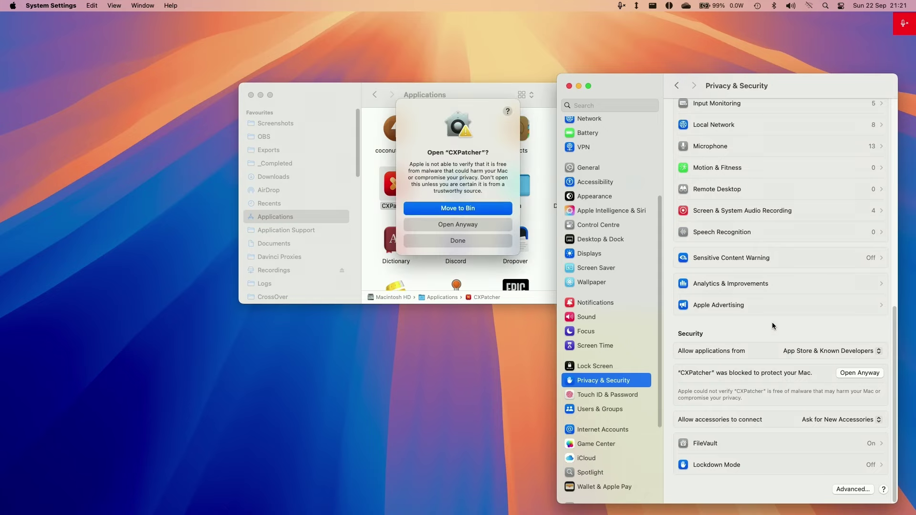
- Close System Settings, confirm opening CXPatcher anyway, and authorise it with the Mac user account password
click(569, 86)
click(469, 225)
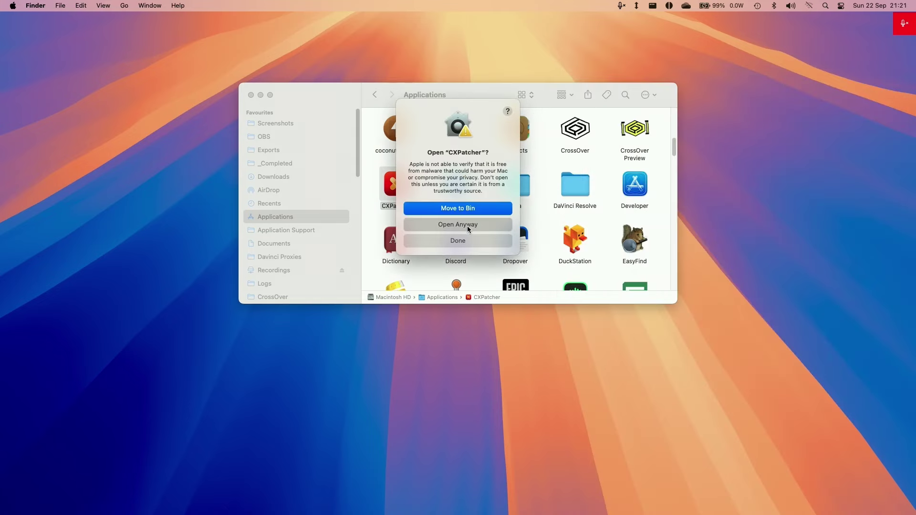
click(475, 235)
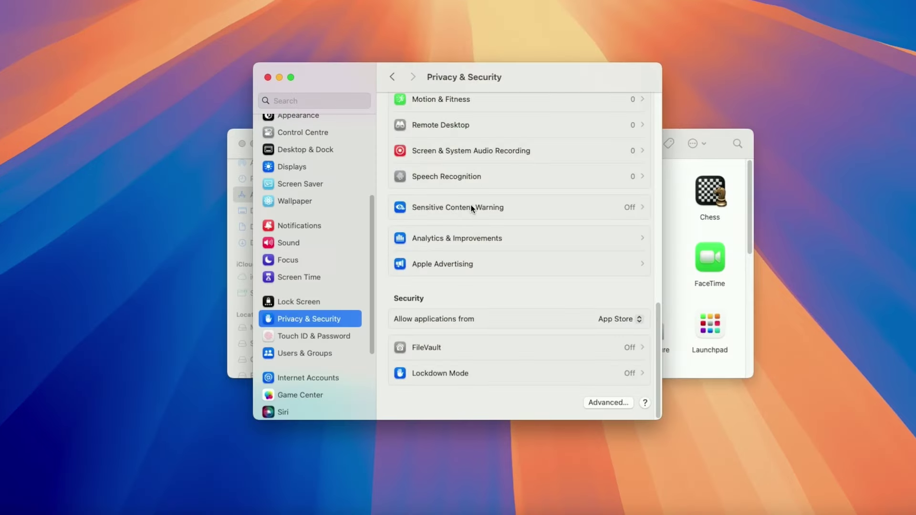
click(268, 78)
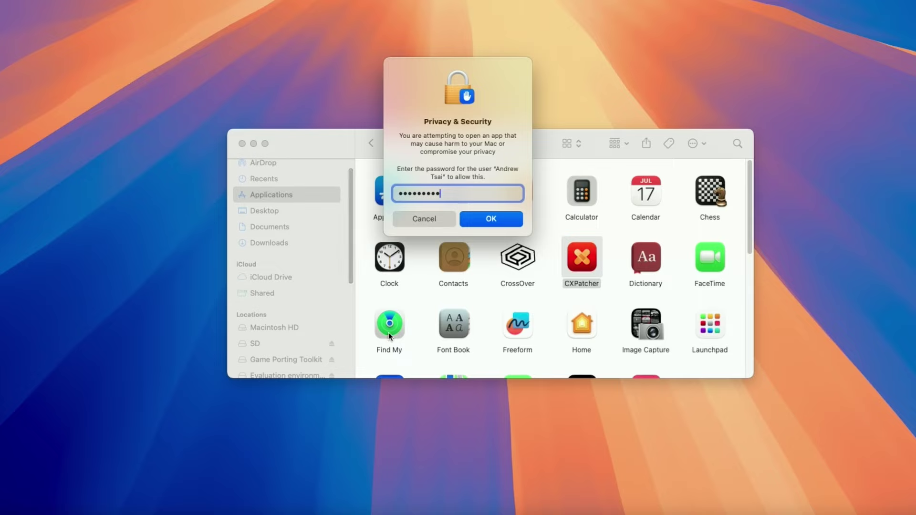
click(498, 227)
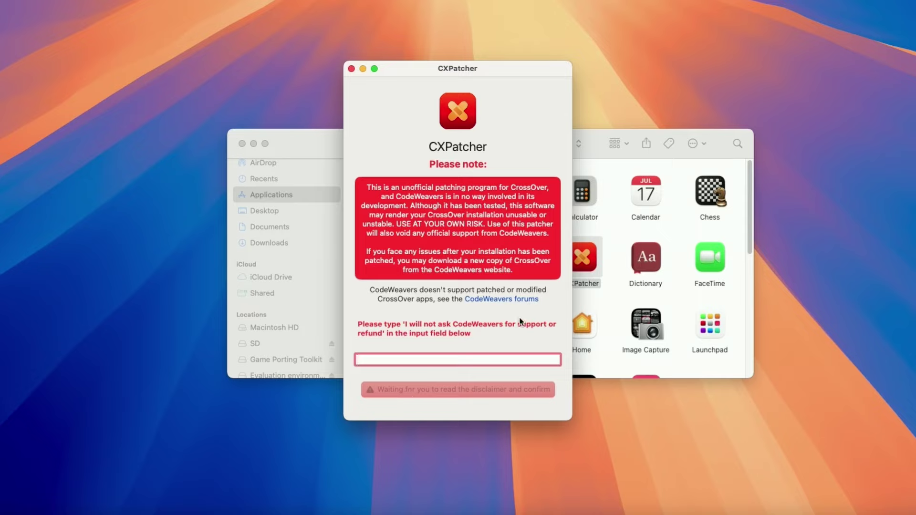
- Confirm CXPatcher's disclaimer with "I will not ask CodeWeavers for support or refund", and agree to proceed
text(I will not ask CodeWeavers fo)
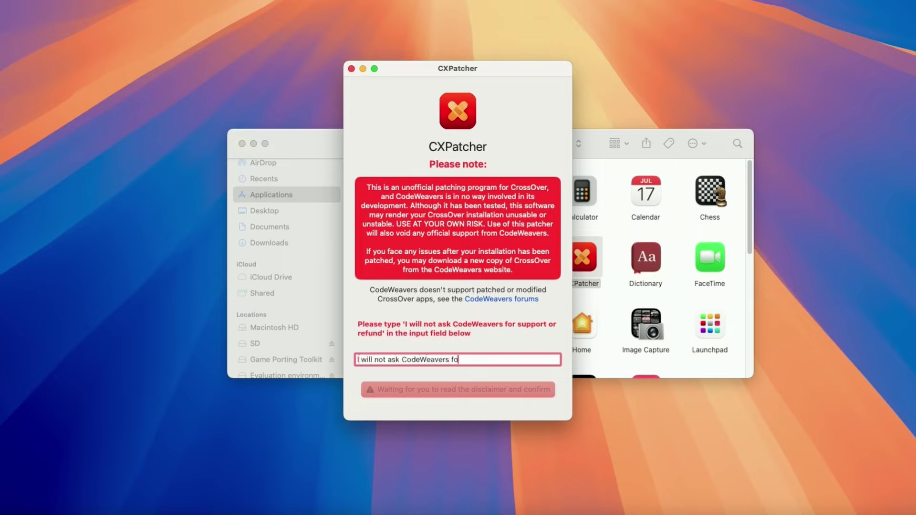
text(r support or refund)
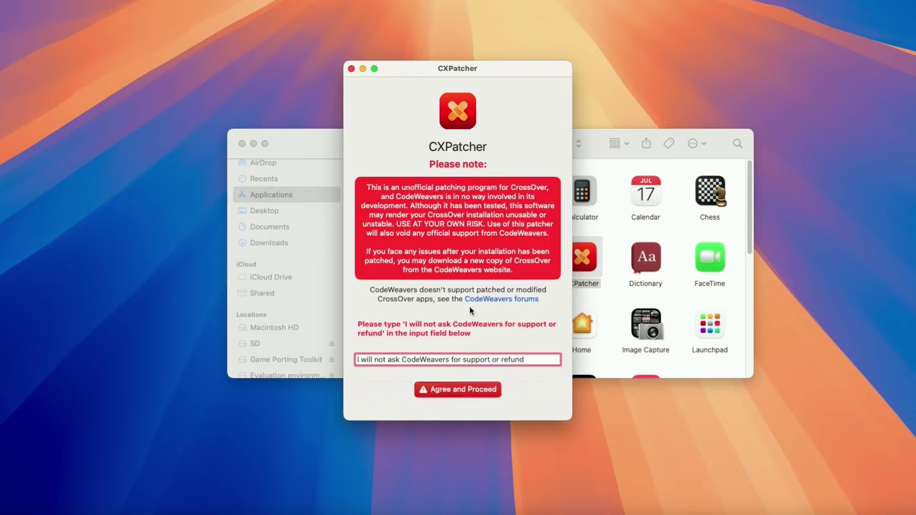
drag(536, 357, 370, 350)
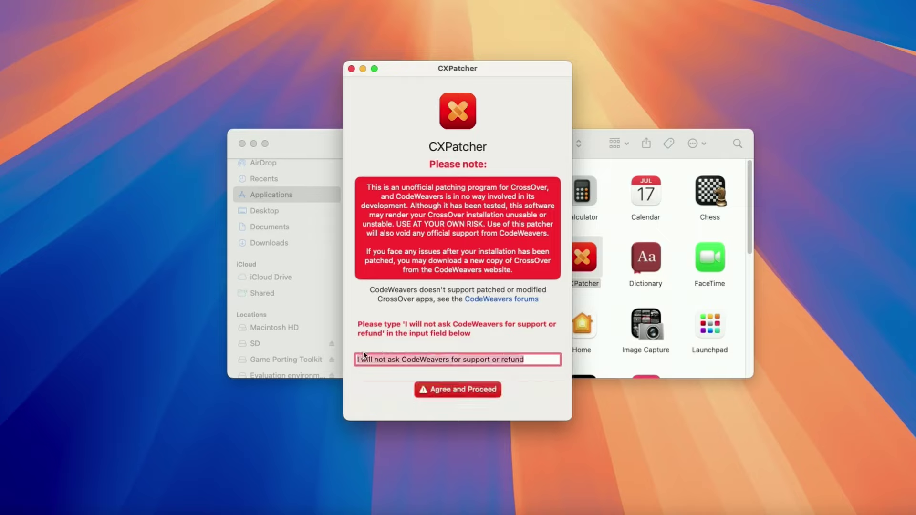
click(397, 360)
click(460, 391)
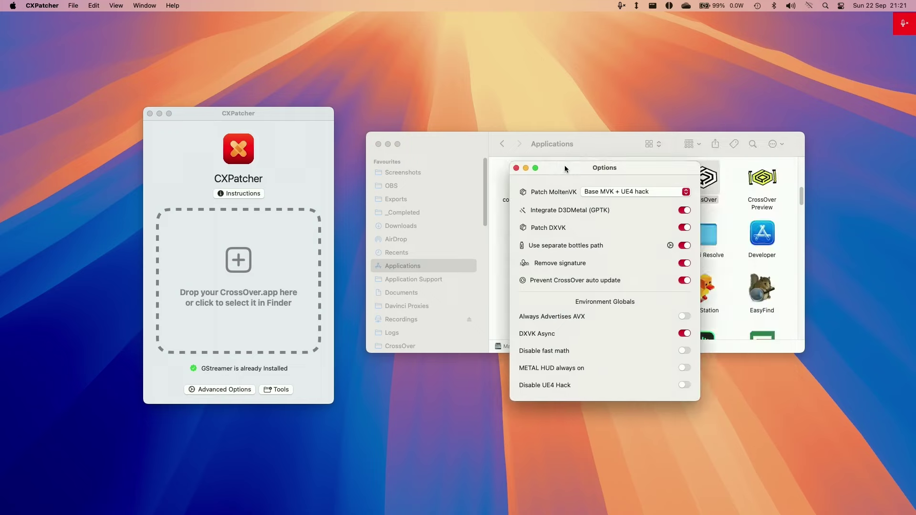
- Enable Always Advertises AVX in CXPatcher's advanced options, and close the options window
drag(580, 167, 370, 206)
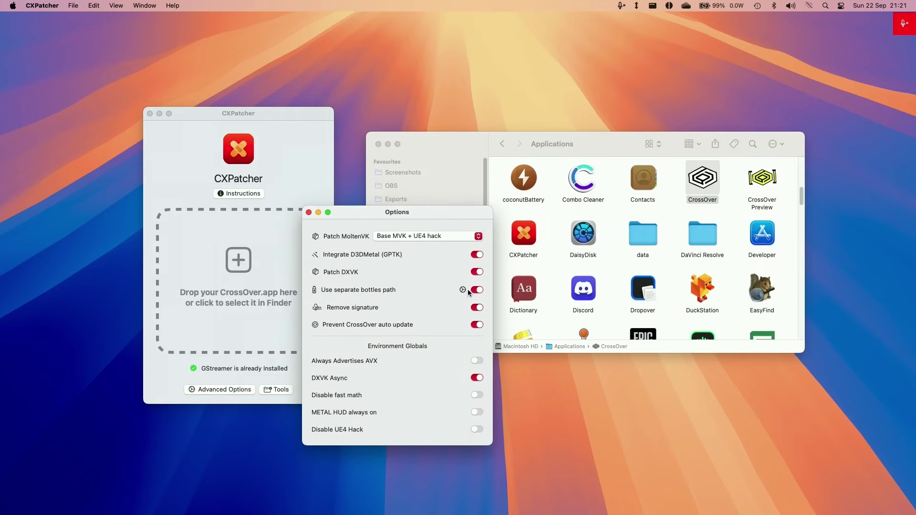
click(478, 361)
key(super+w)
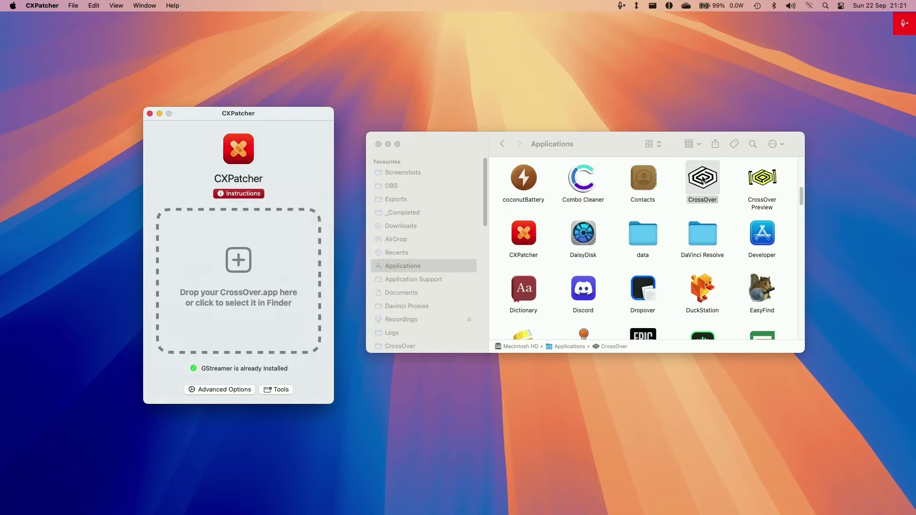
- Patch the CrossOver app from Applications with CXPatcher, close the patcher, and launch the patched CrossOver
drag(702, 179, 276, 273)
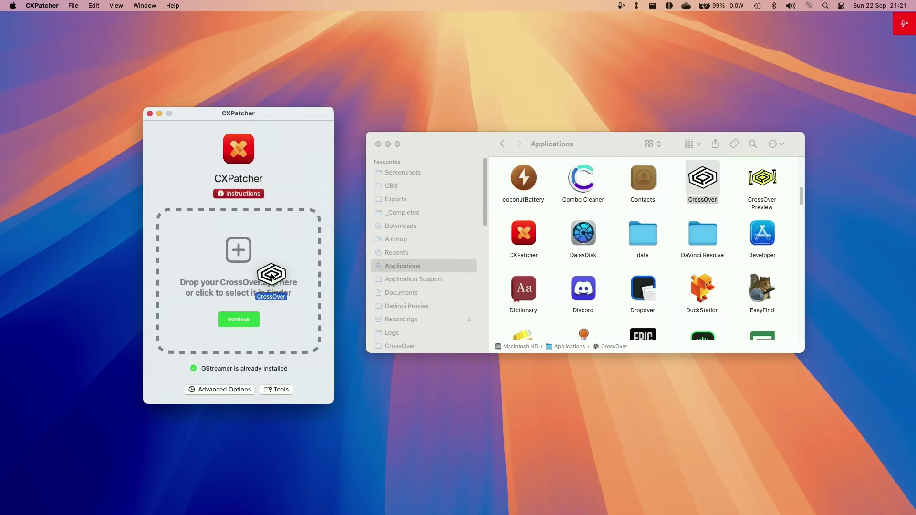
click(149, 116)
drag(529, 152, 419, 158)
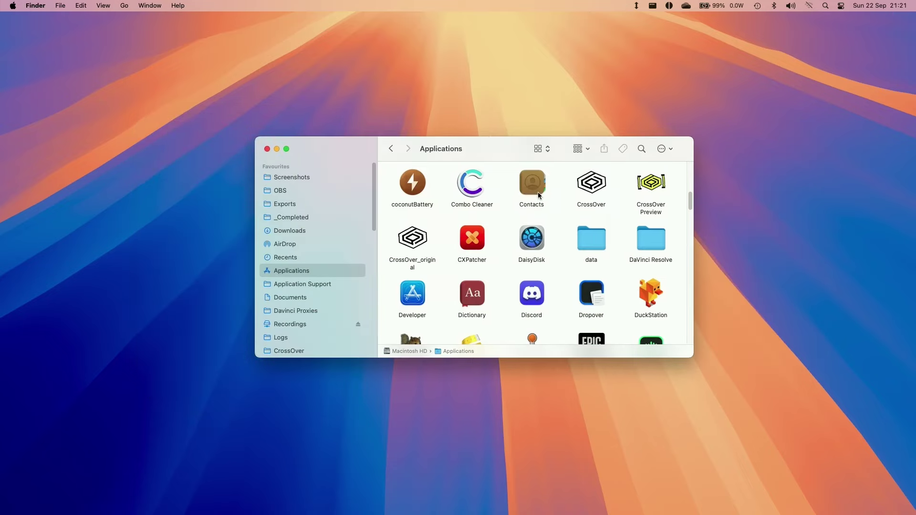
click(591, 184)
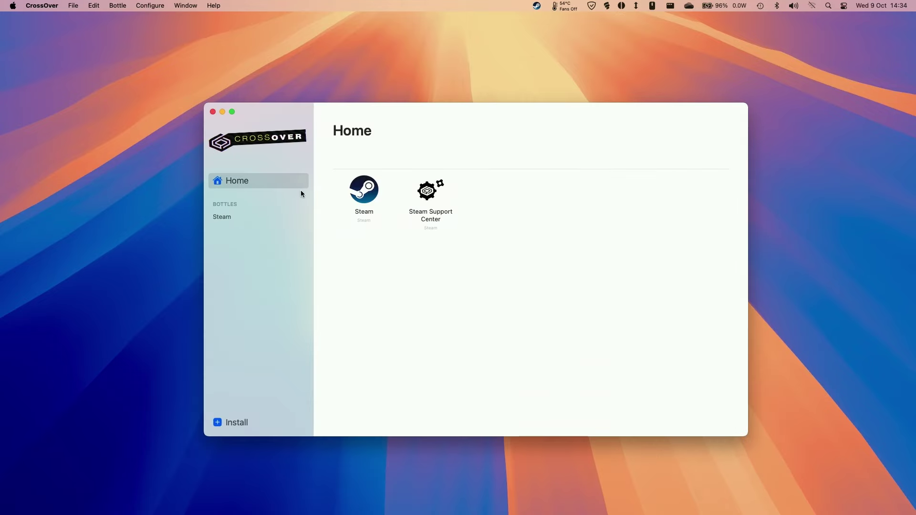
- Search CrossOver's installable Windows applications for "battle" and open the Battle.net Desktop App entry
click(231, 219)
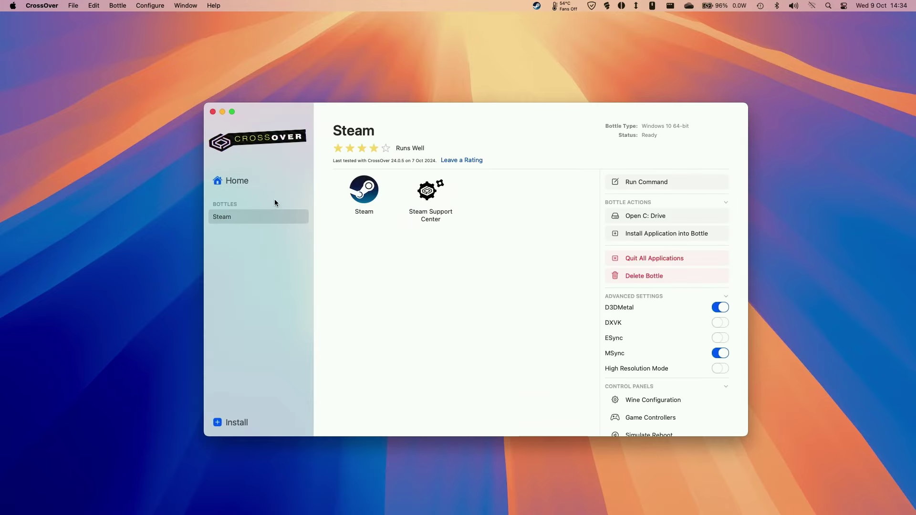
click(235, 420)
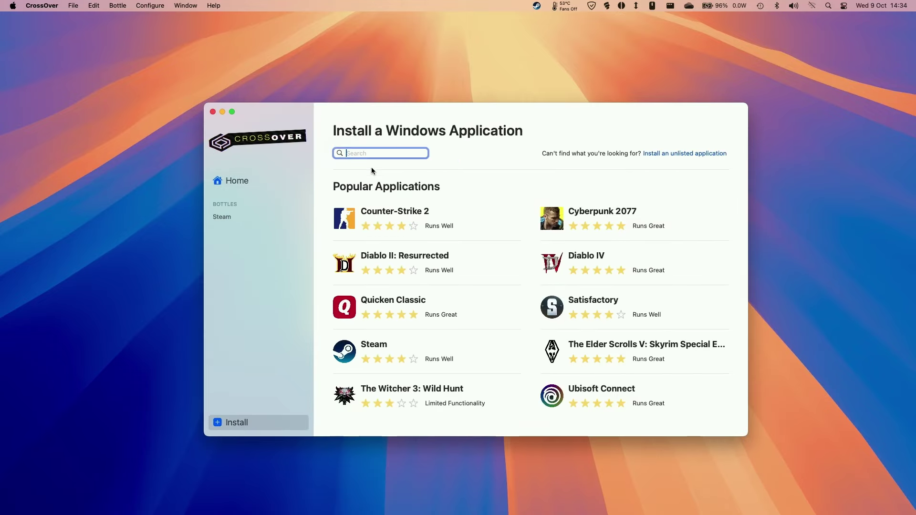
text(battle)
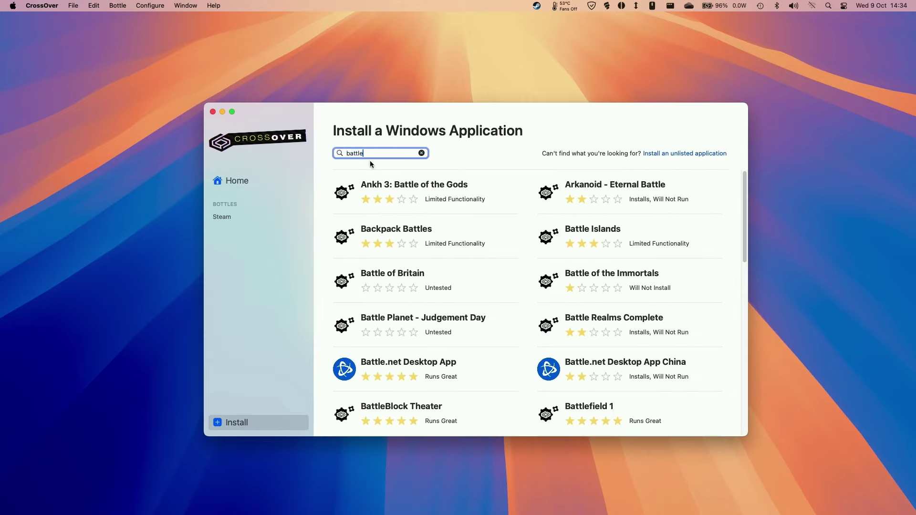
scroll(414, 327, down, 2)
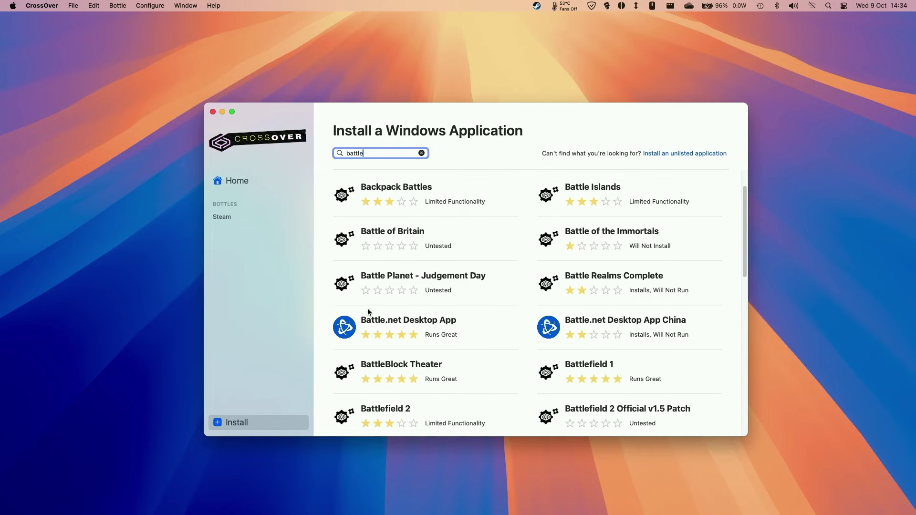
click(421, 326)
key(super+Tab)
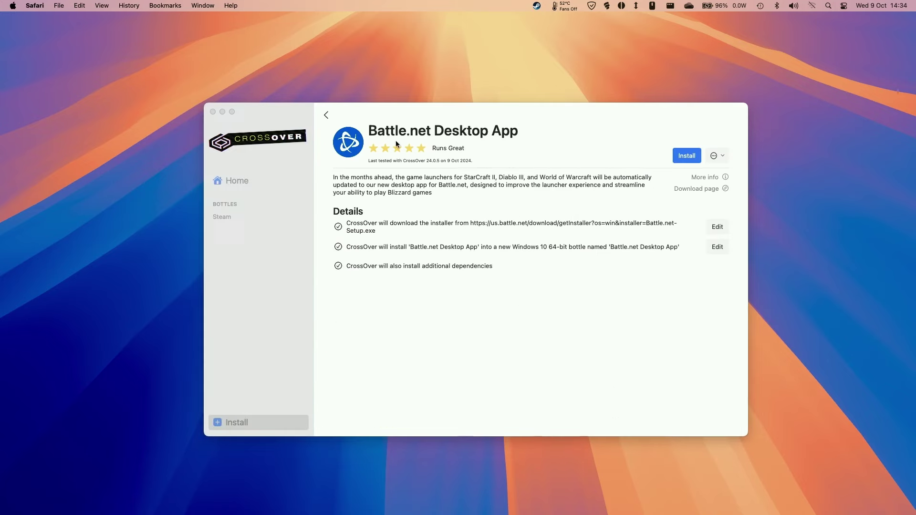
- Start installing Battle.net Desktop App and accept the license agreements of the Verdana and other required fonts
click(689, 159)
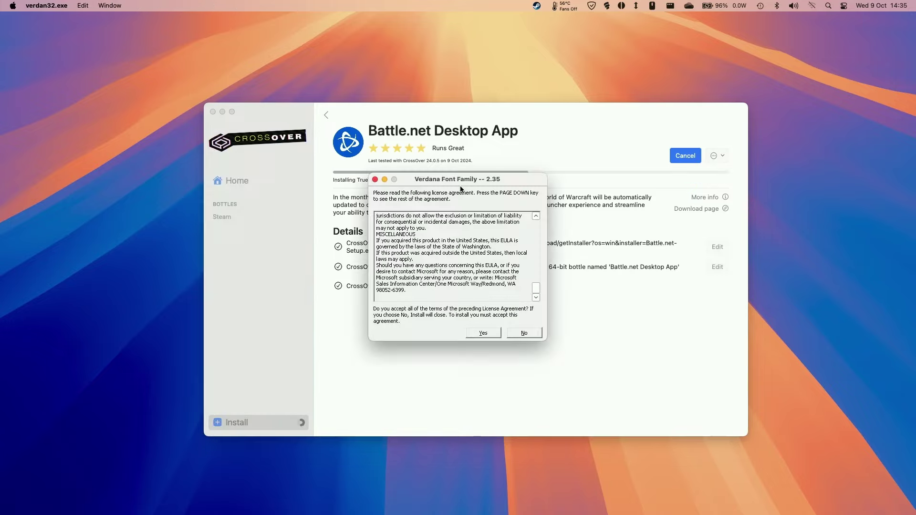
click(479, 334)
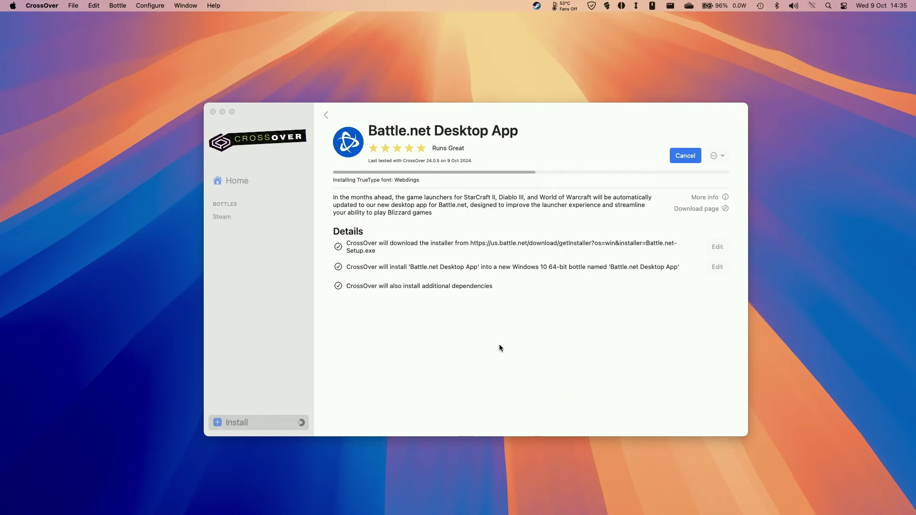
click(480, 334)
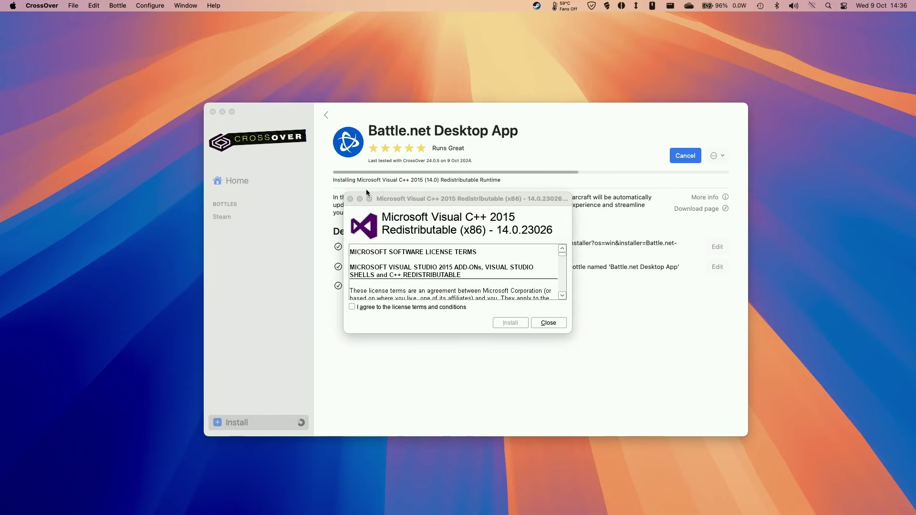
- Accept the license terms of Microsoft Visual C++ 2015 Redistributable (x86), install it, and close its setup
click(402, 308)
click(510, 324)
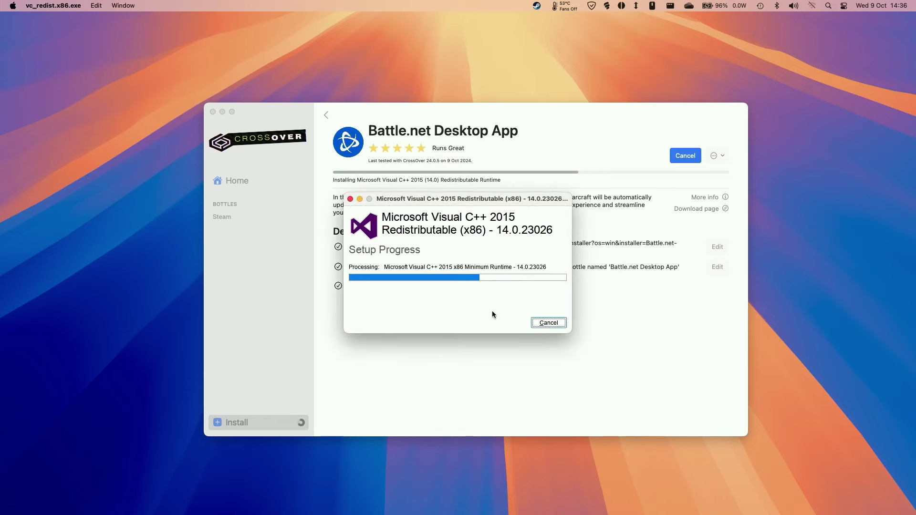
click(537, 321)
- Accept the license terms of the Microsoft Visual C++ 2008 Redistributable Package, install it, and finish its setup
click(505, 361)
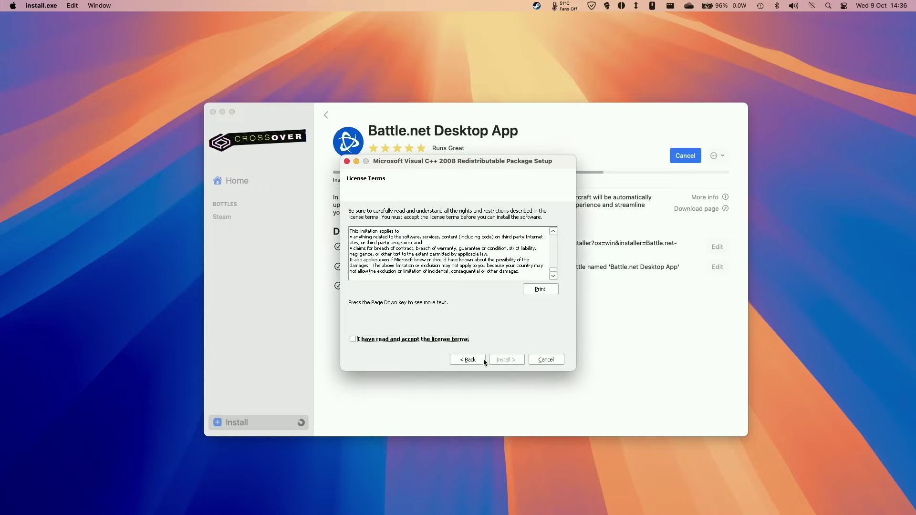
click(448, 339)
click(509, 361)
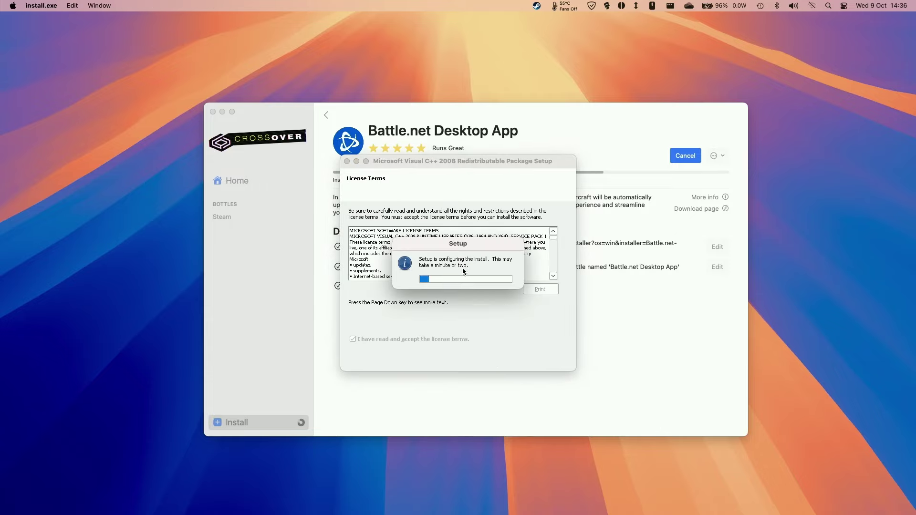
click(542, 361)
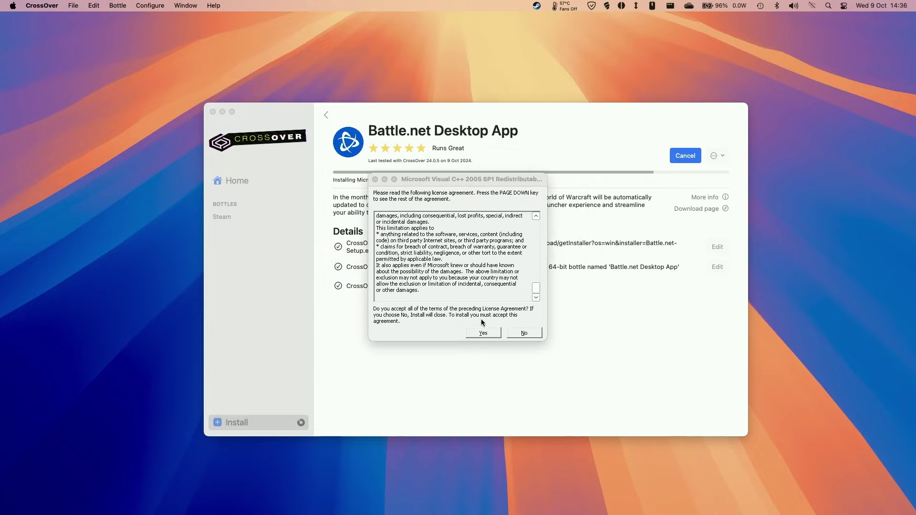
- Accept the licenses and install the remaining Microsoft Visual C++ redistributables: 2005 SP1, 2015 (x64) and 2008
click(489, 335)
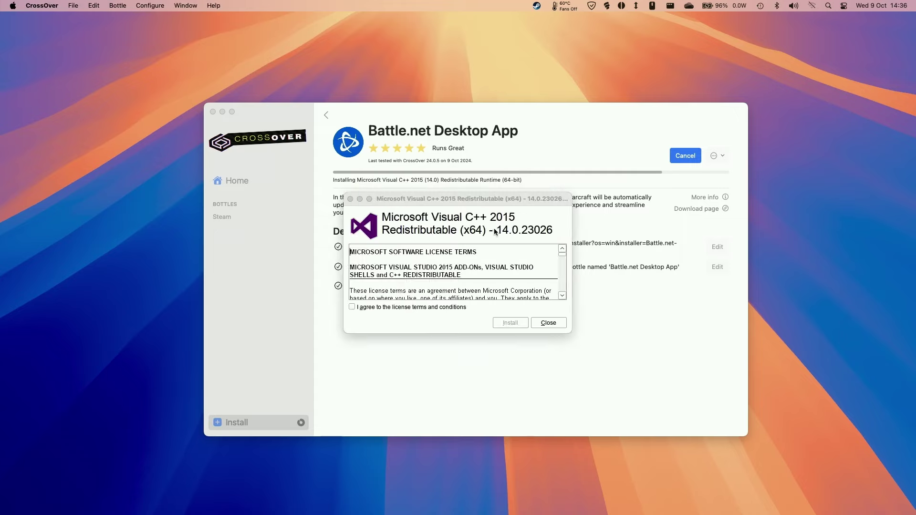
click(352, 307)
click(511, 322)
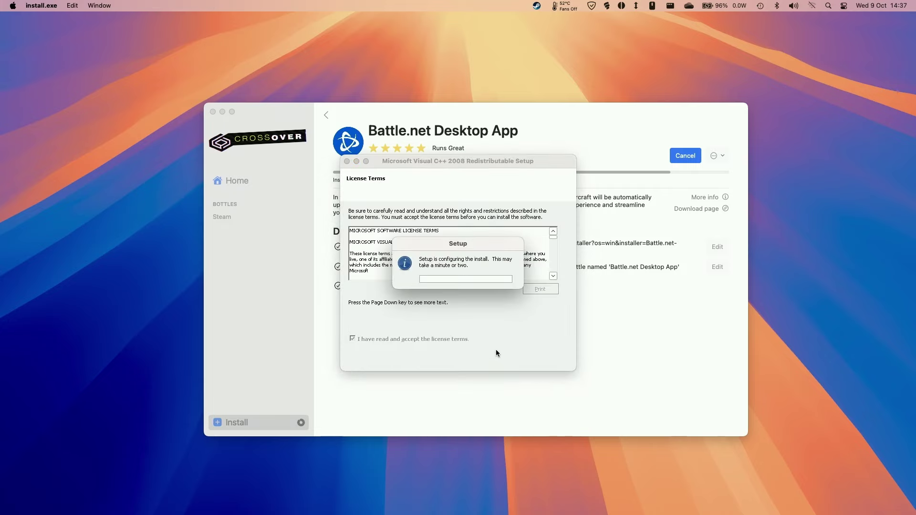
click(550, 360)
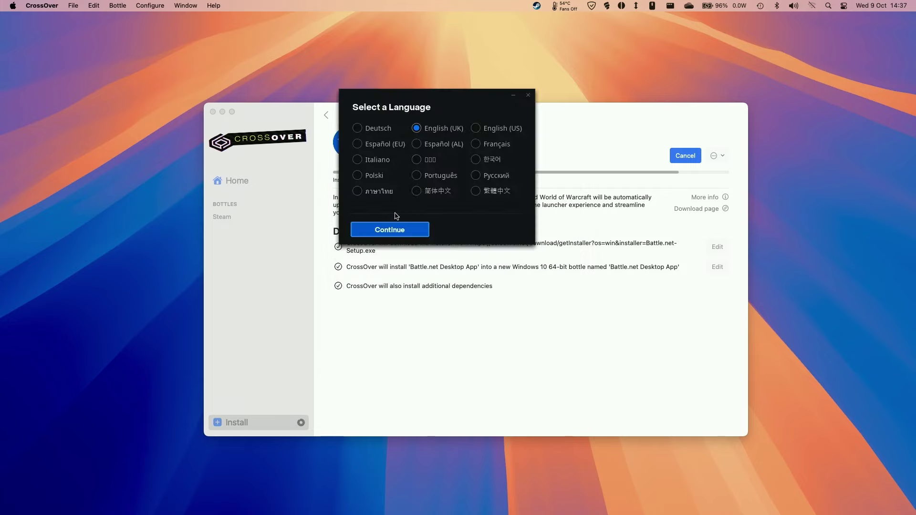
- Install Battle.net in English (UK) to C:/Program Files (x86)/Battle.net, without launching it at computer startup
click(385, 231)
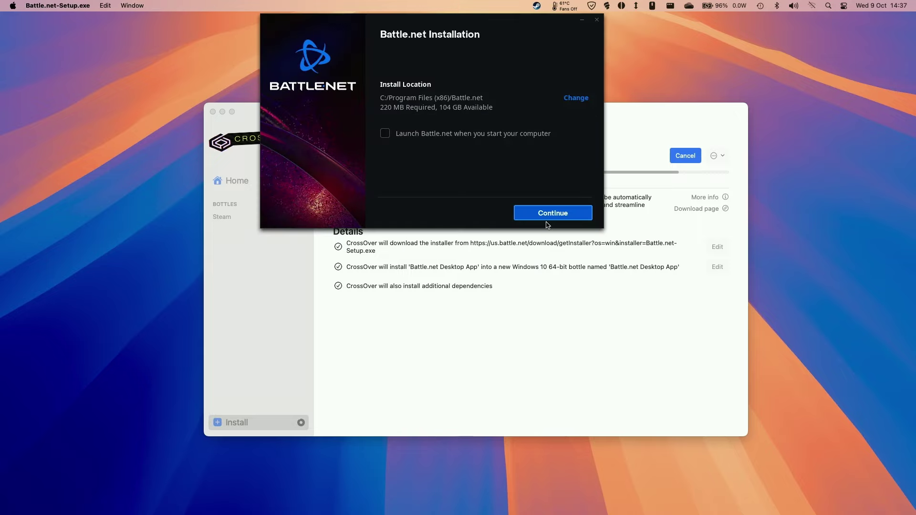
click(549, 219)
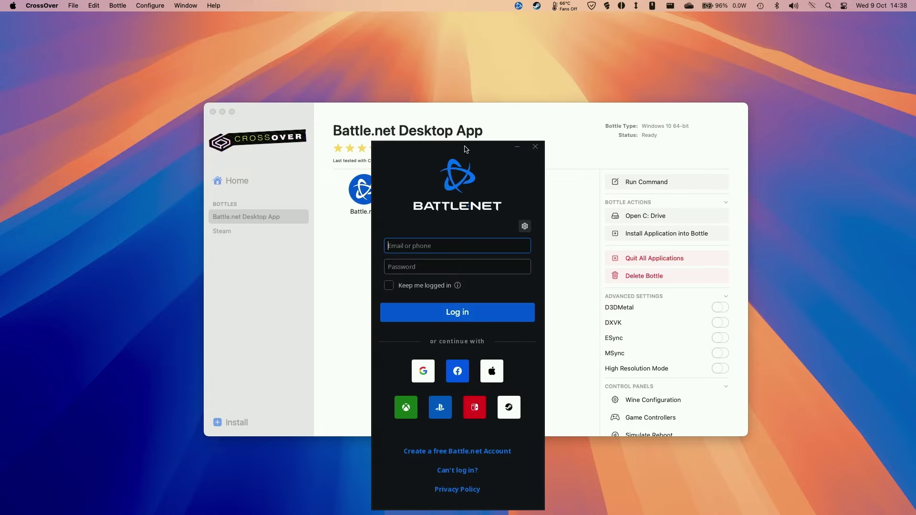
- Dismiss the game scan result, the welcome message and the favorites bar tour, and show the games library
drag(466, 149, 457, 121)
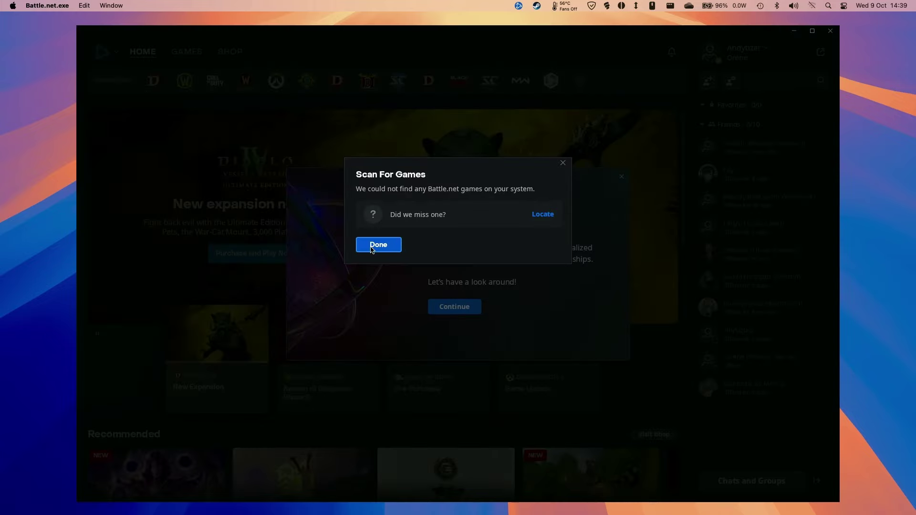
click(377, 245)
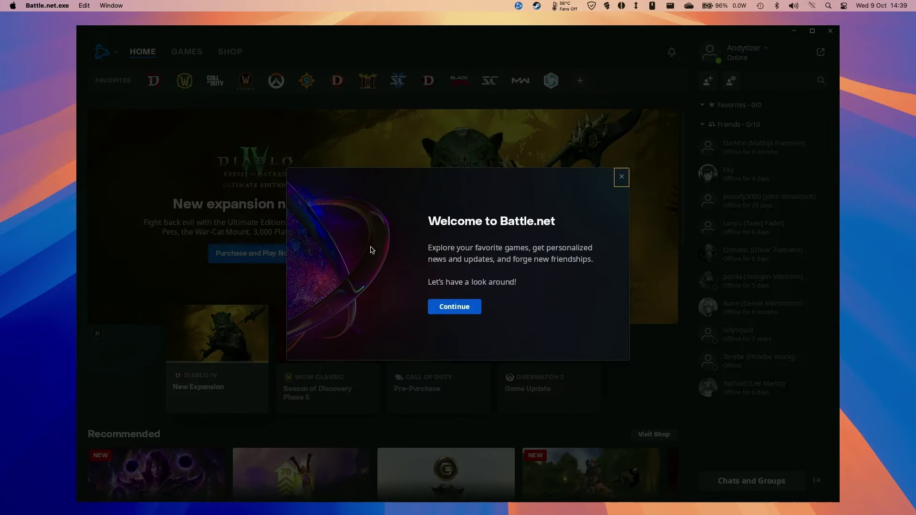
click(622, 176)
click(220, 134)
click(187, 51)
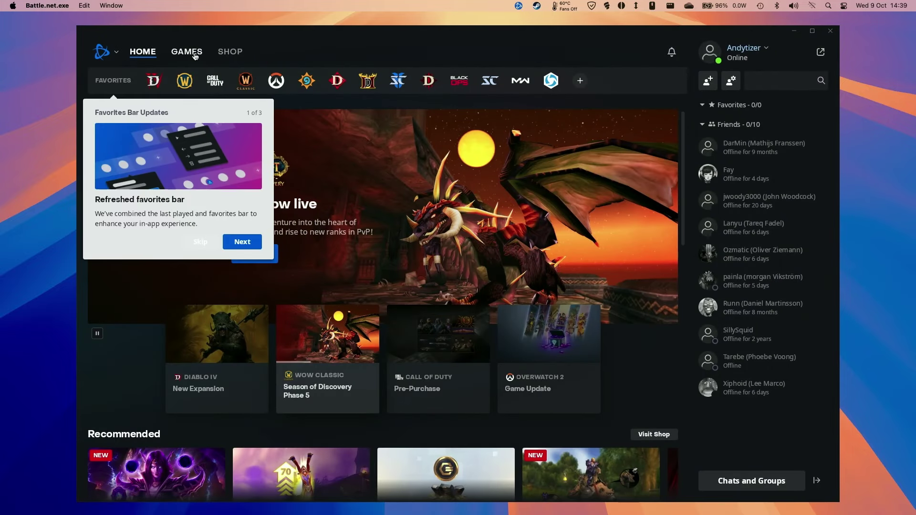
click(233, 241)
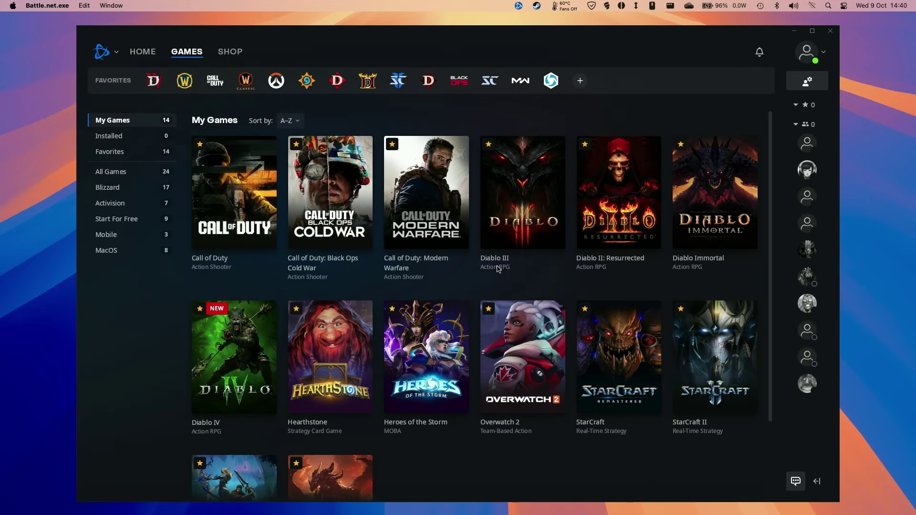
- View the shop page, return to the games library, and start installing Diablo II: Resurrected
click(224, 51)
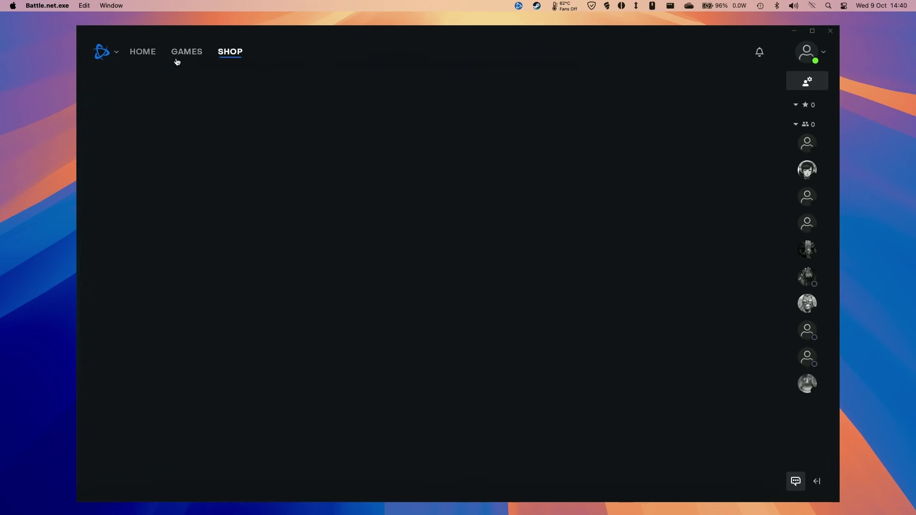
click(204, 58)
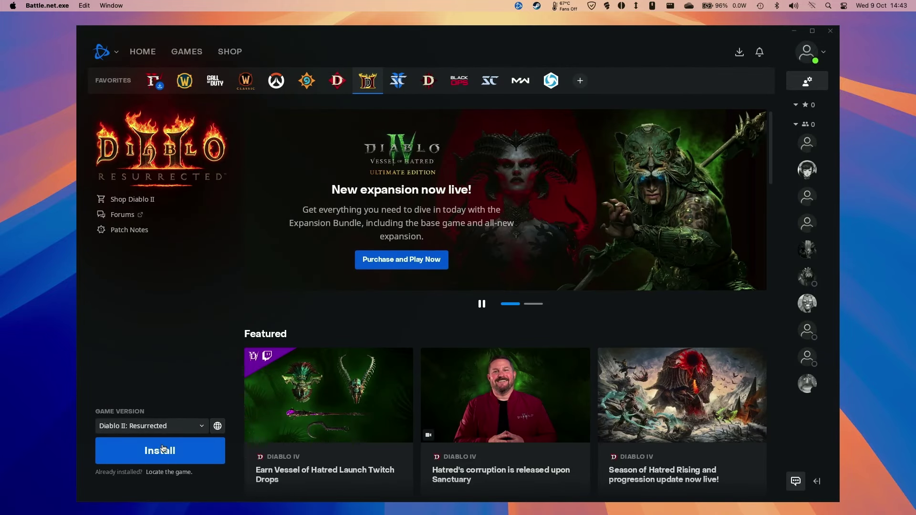
click(187, 445)
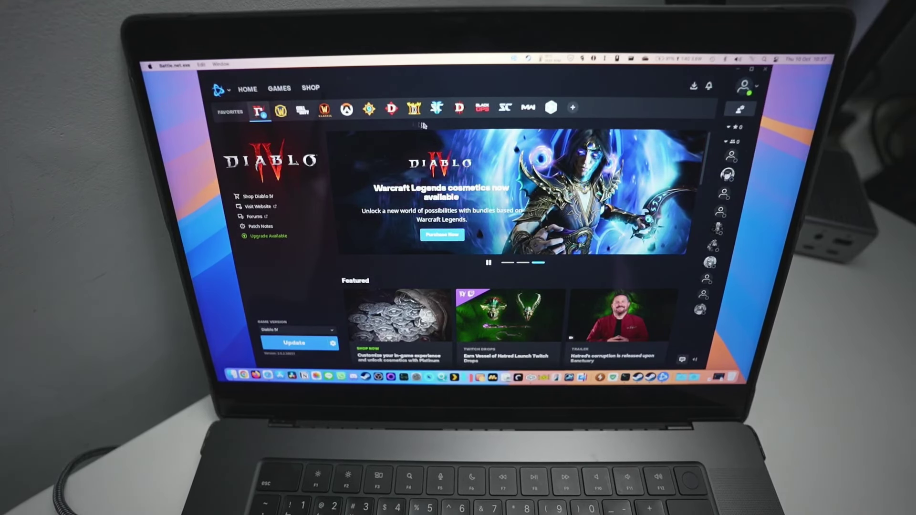
- Select Diablo II: Resurrected among the favorites and launch the game
click(414, 109)
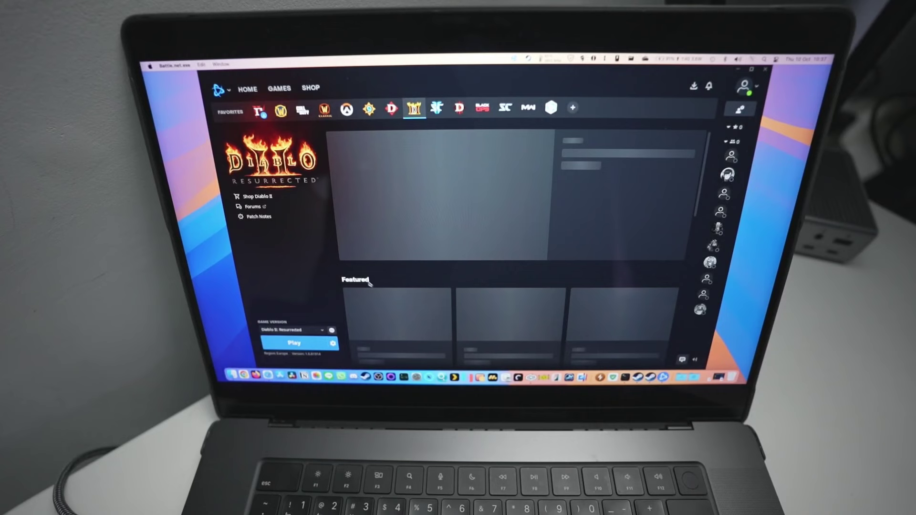
click(319, 346)
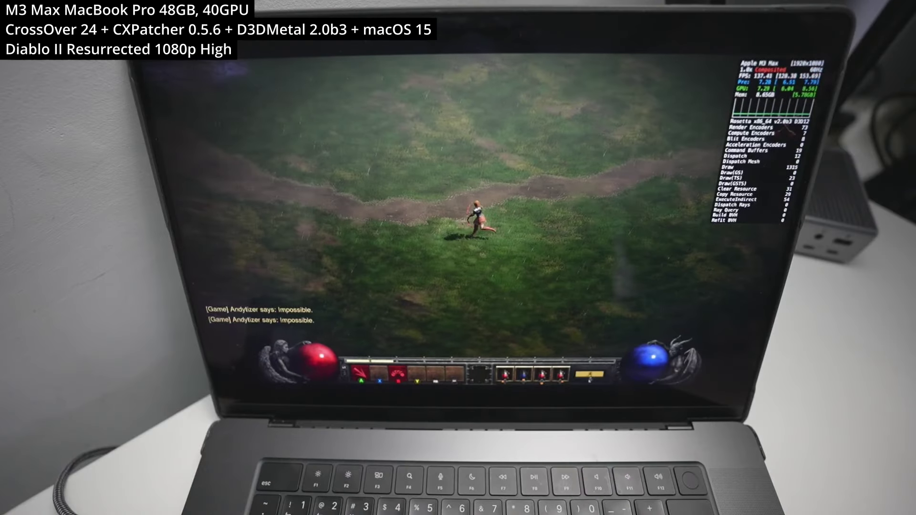
- Move the quiver from the character's inventory grid to the weapon slots and return to the game world
key(i)
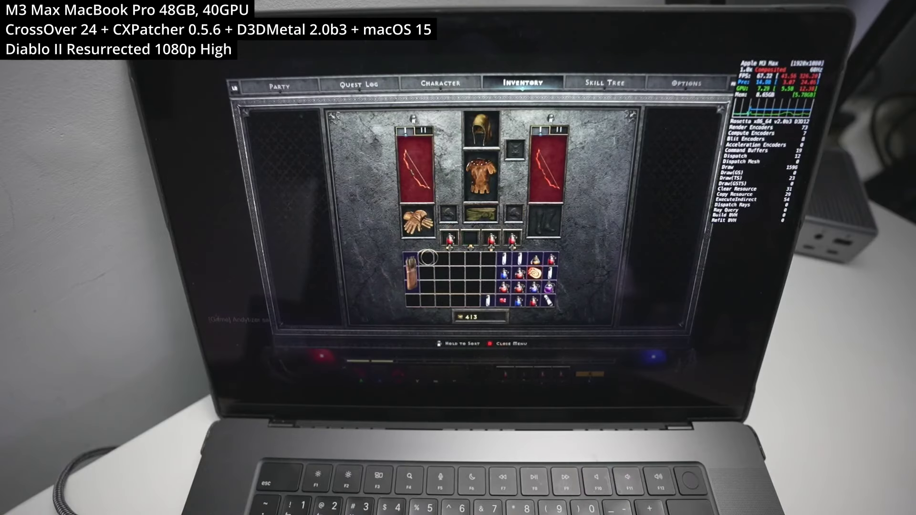
click(411, 273)
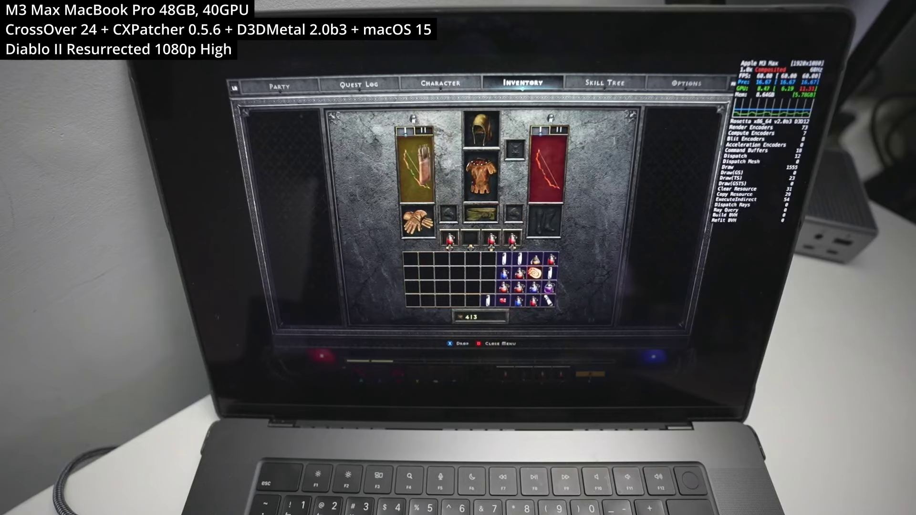
key(Down)
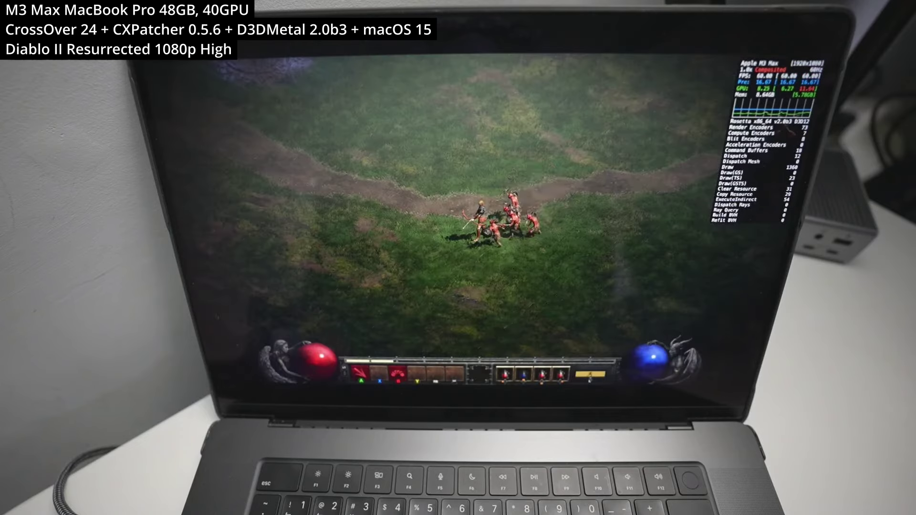